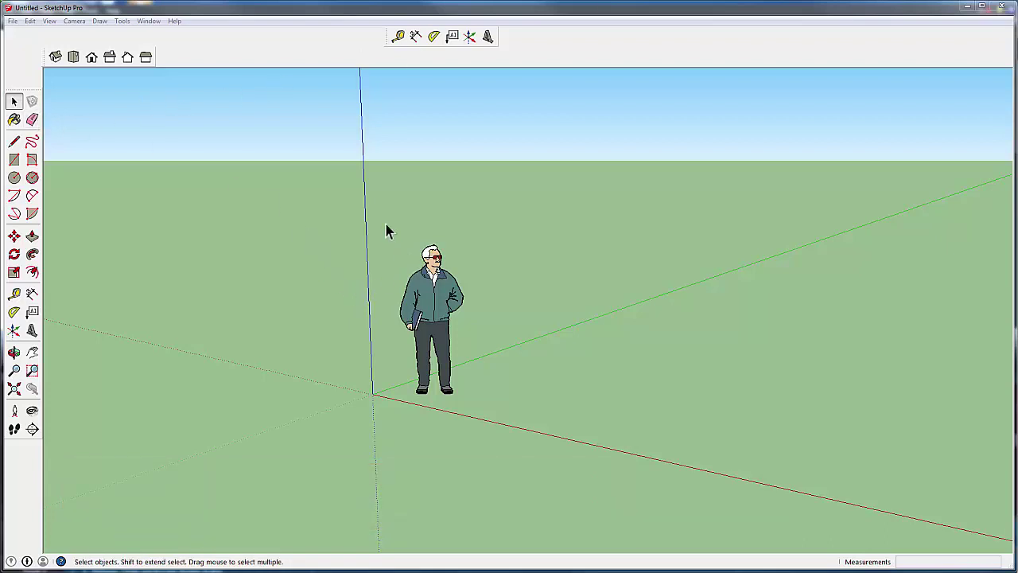
- Delete the default person figure and switch to the Top view
left_click_drag(385, 228, 511, 447)
key("Delete")
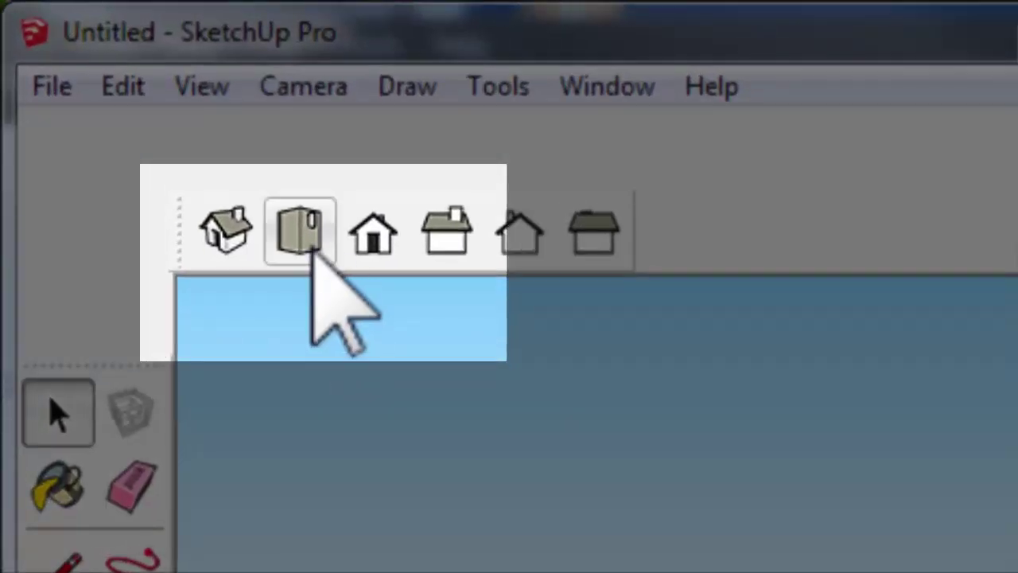
left_click(300, 235)
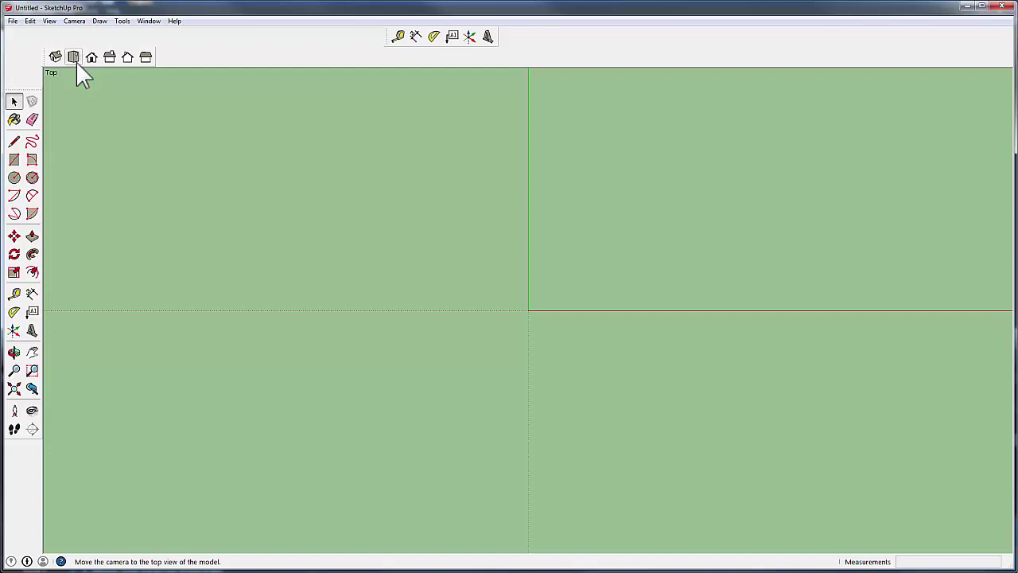
left_click(13, 143)
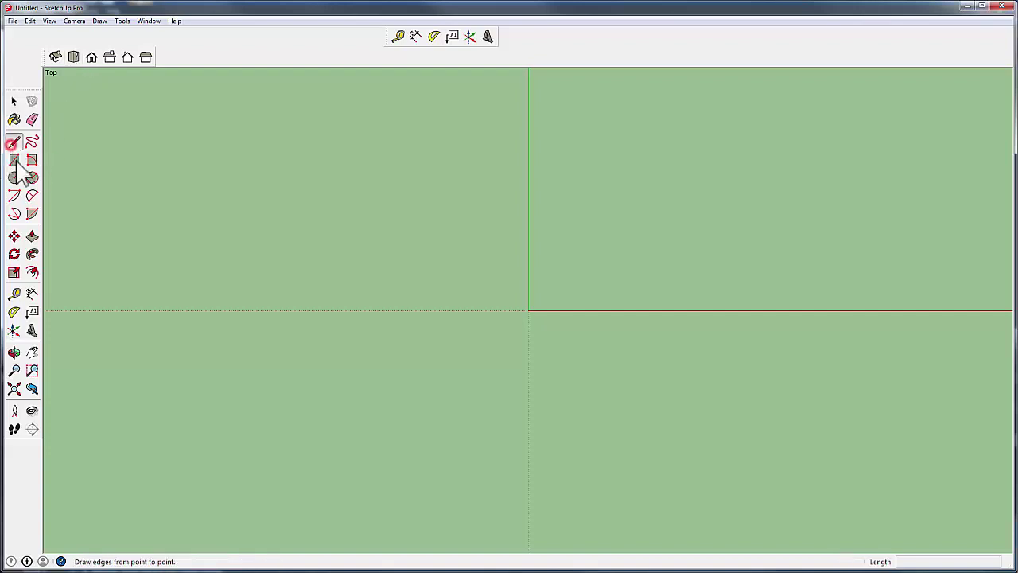
left_click(551, 293)
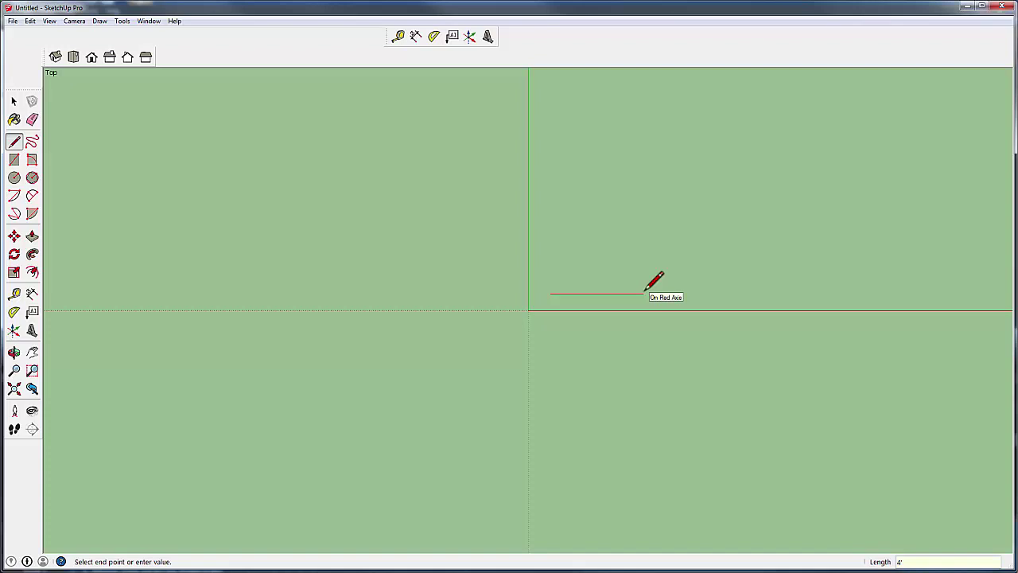
key("Return")
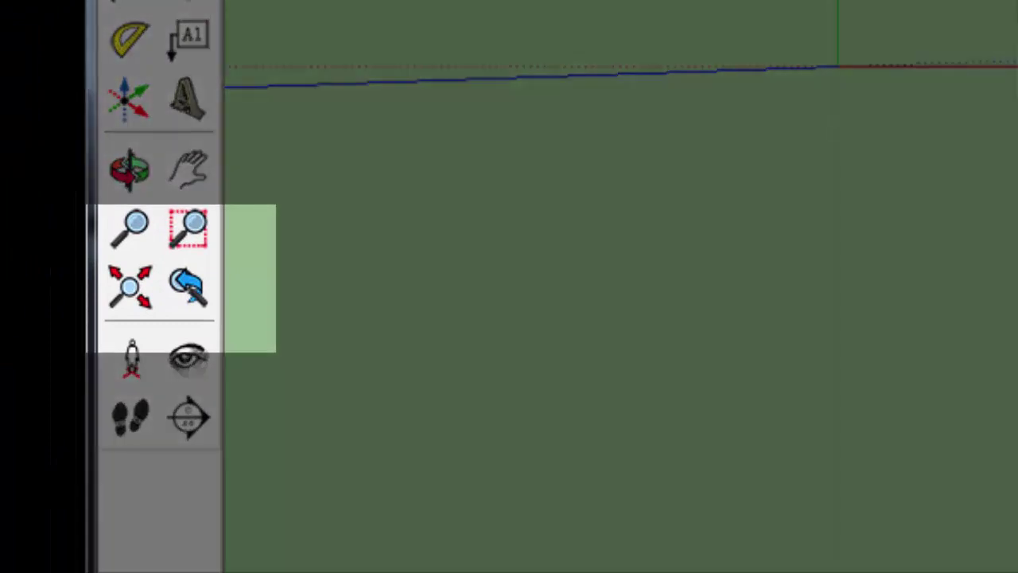
left_click(131, 286)
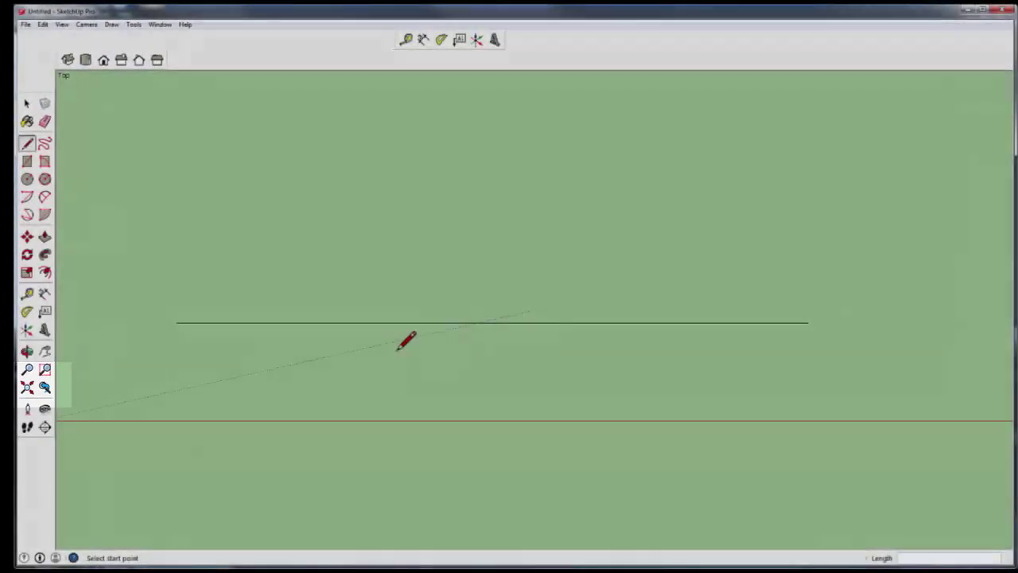
scroll(397, 346, "down", 3)
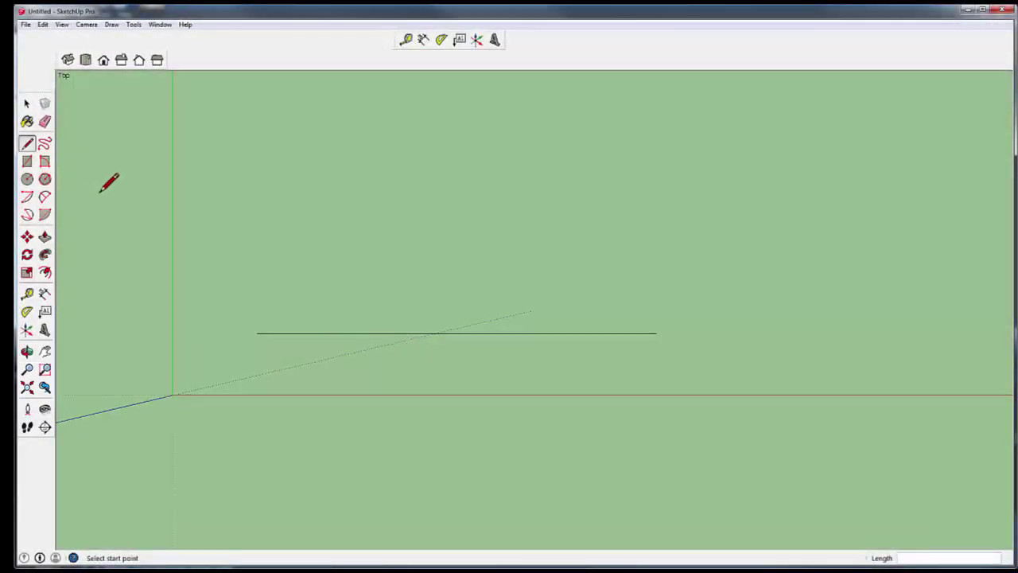
key("h")
left_click_drag(217, 215, 265, 317)
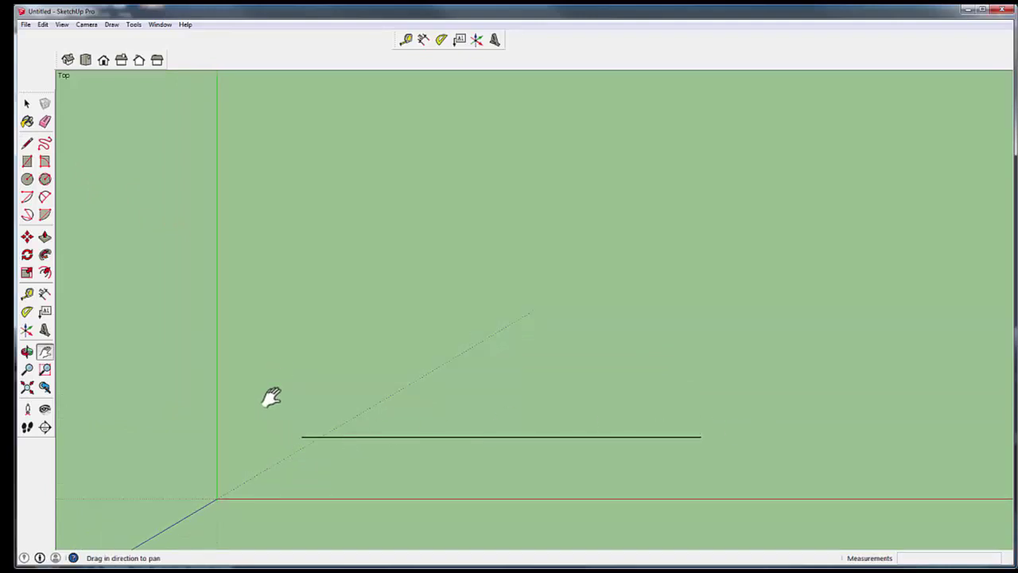
key("ctrl+a")
key("Delete")
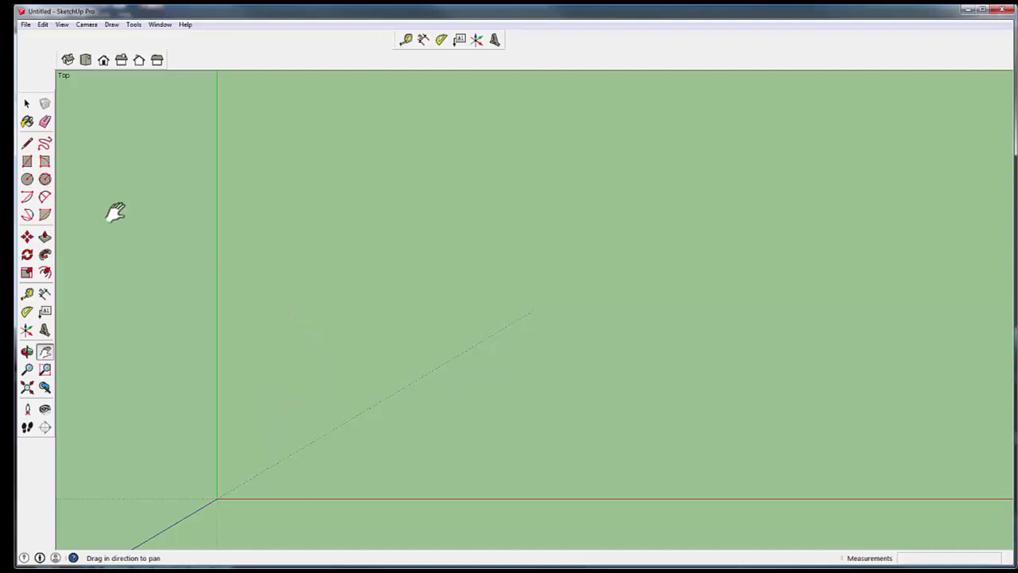
- Draw a filled 3-sided polygon with circumscribed radius 8 5/8" above the origin
left_click(45, 177)
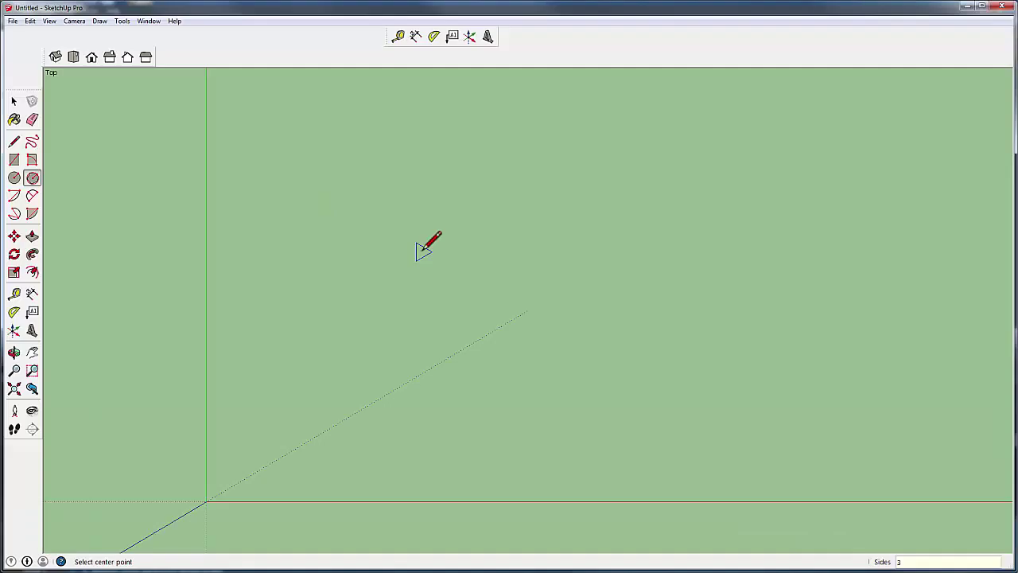
left_click(422, 319)
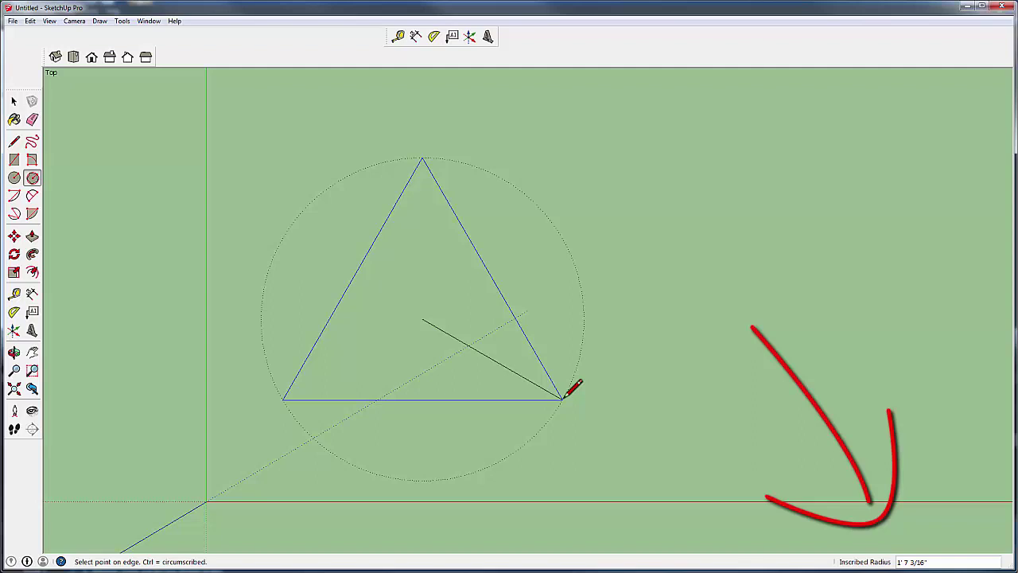
key("ctrl")
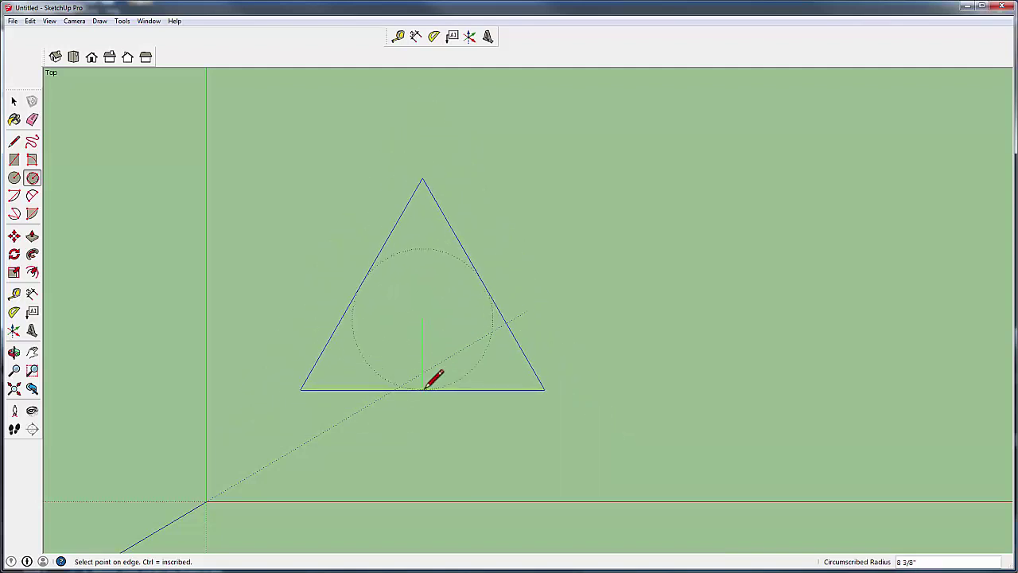
left_click(424, 390)
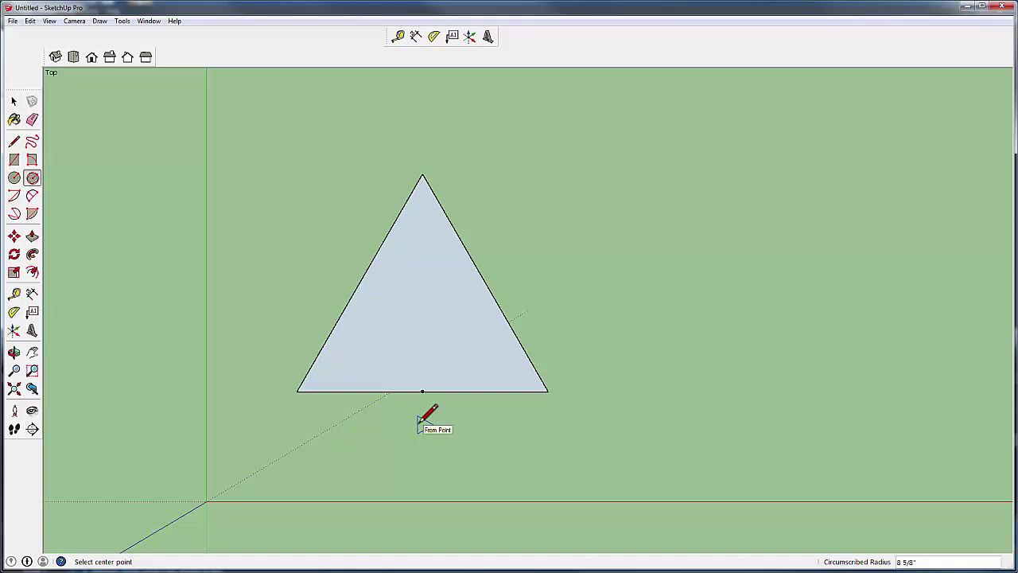
left_click(13, 101)
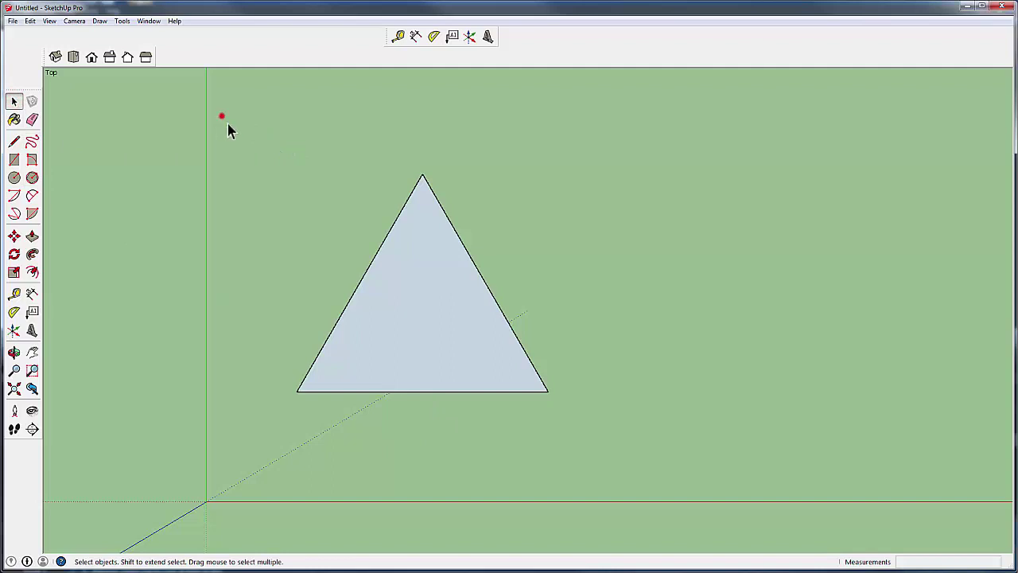
- Delete the triangle and draw a horizontal base line 4' long
left_click_drag(228, 126, 667, 443)
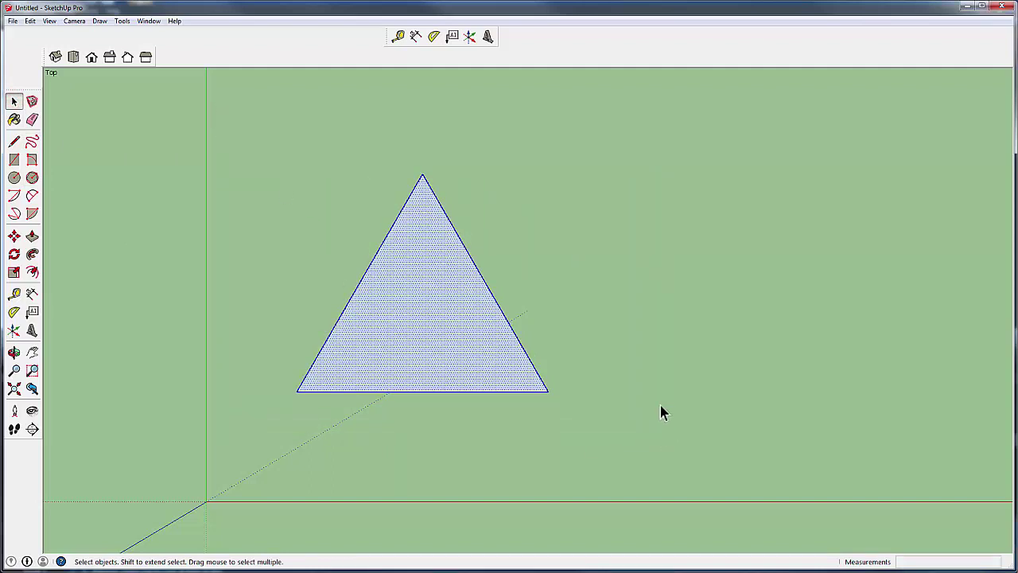
key("Delete")
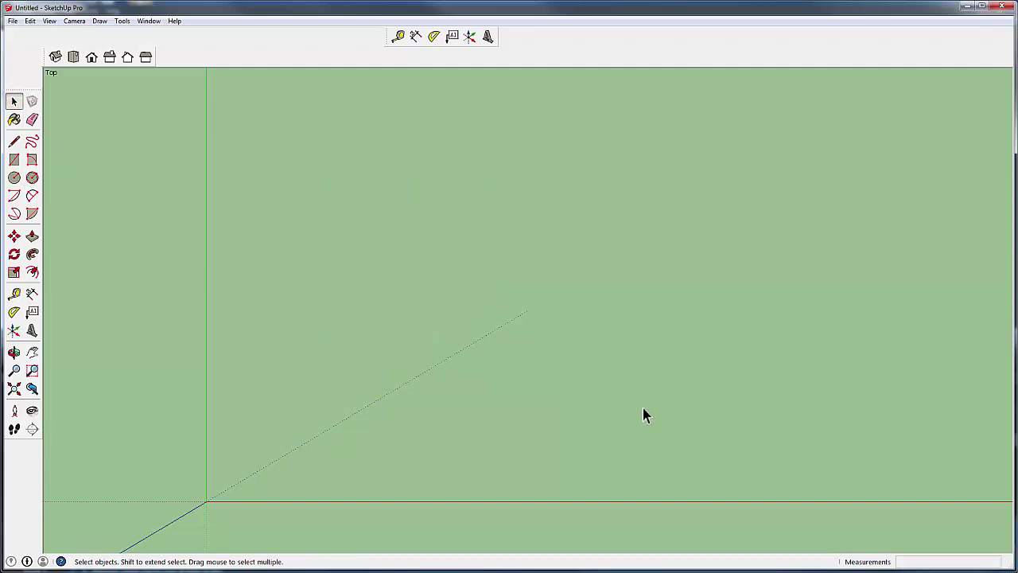
left_click(14, 143)
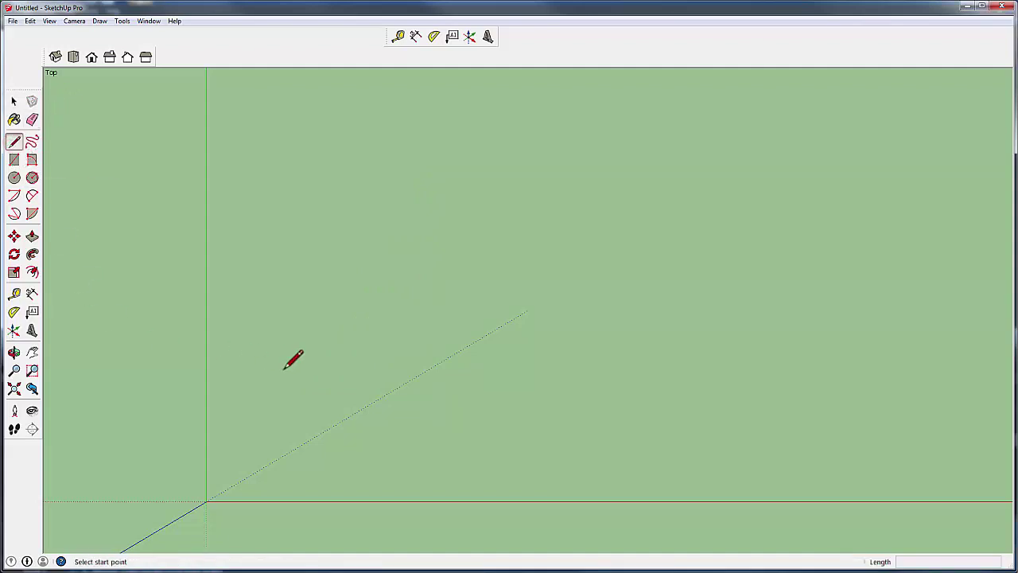
left_click(378, 426)
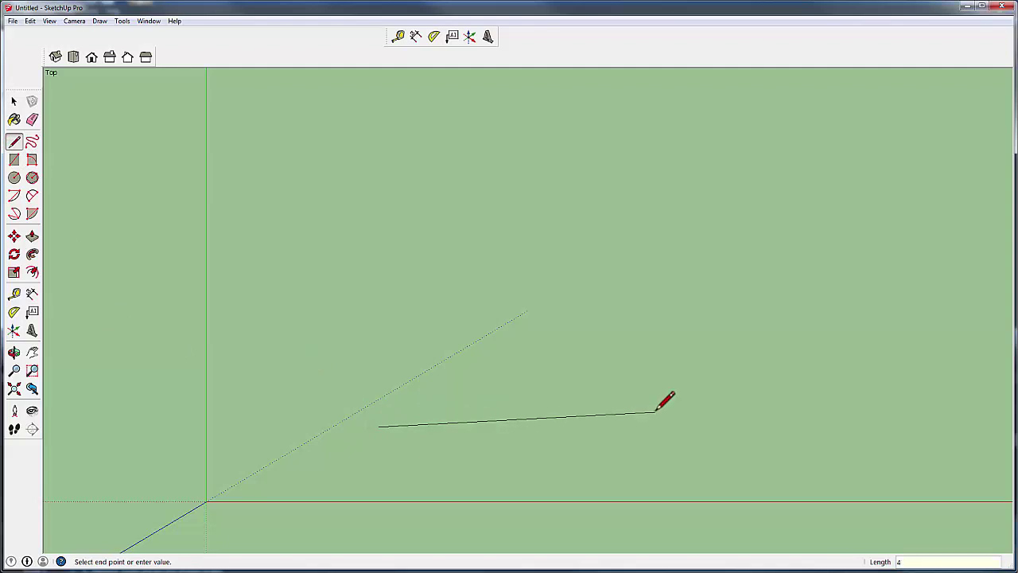
key("Return")
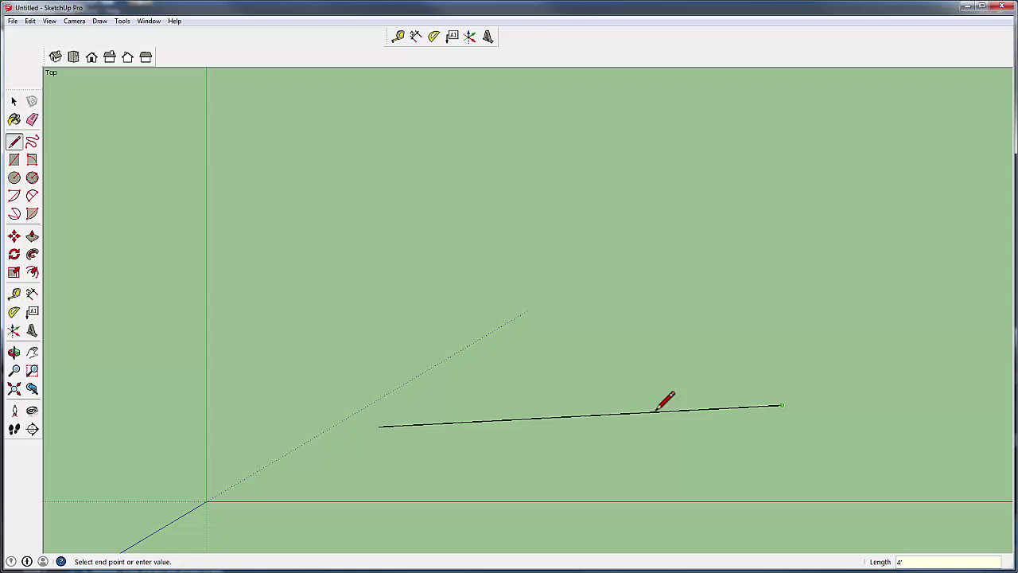
key("ctrl+z")
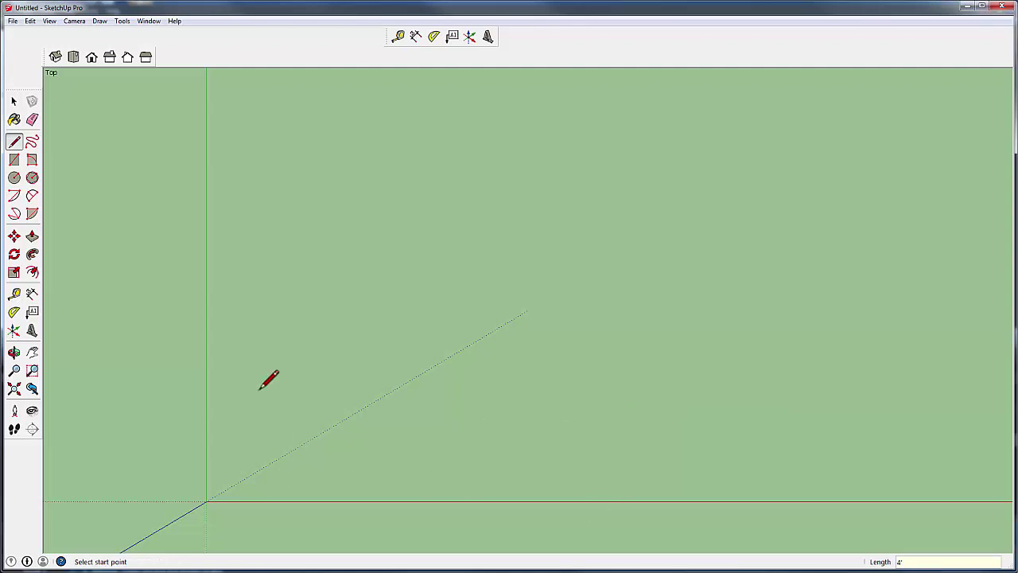
left_click(296, 413)
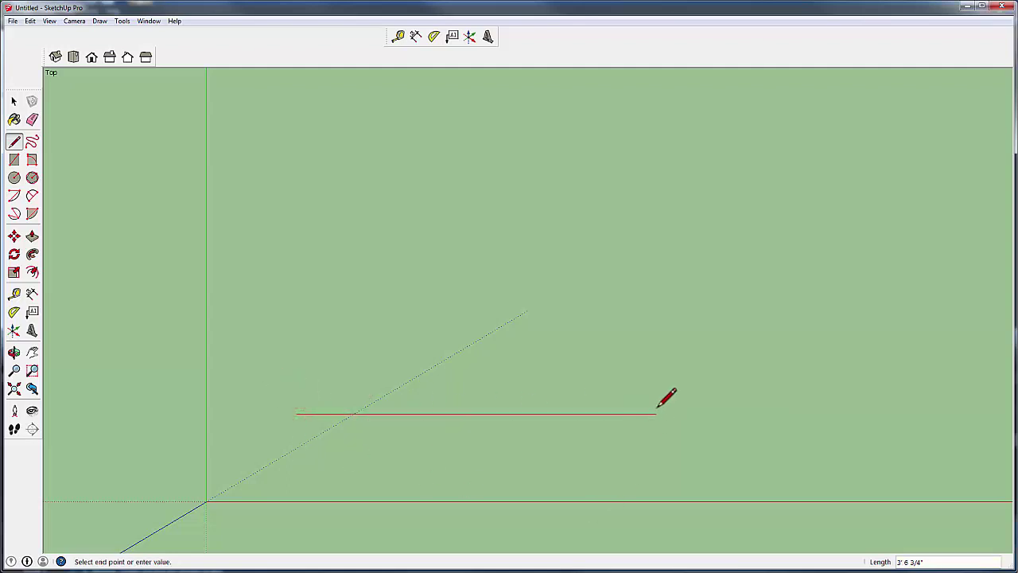
type("4'")
key("Return")
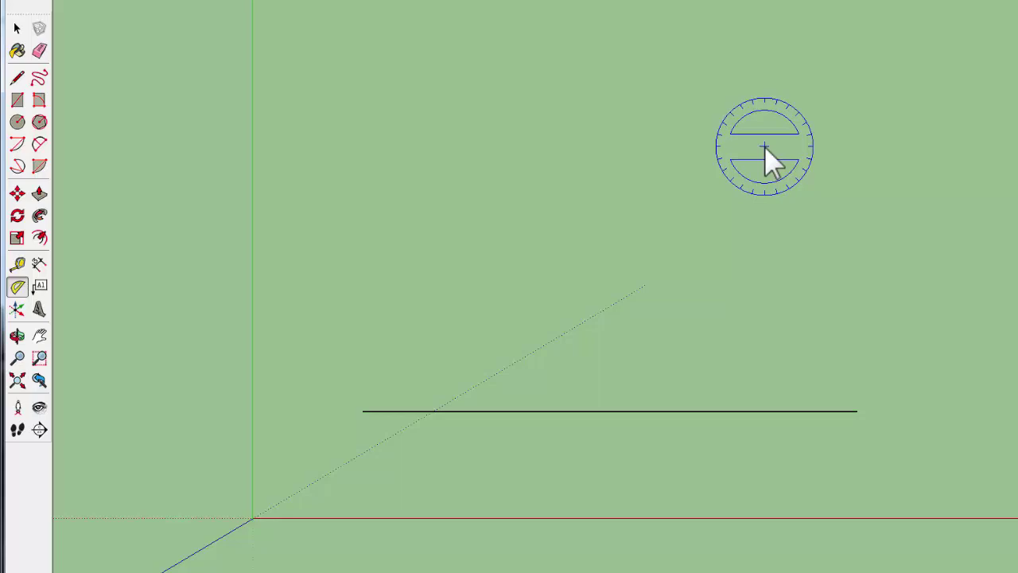
- Place an angled protractor guide at the base's right end and close the triangle along it
left_click(858, 411)
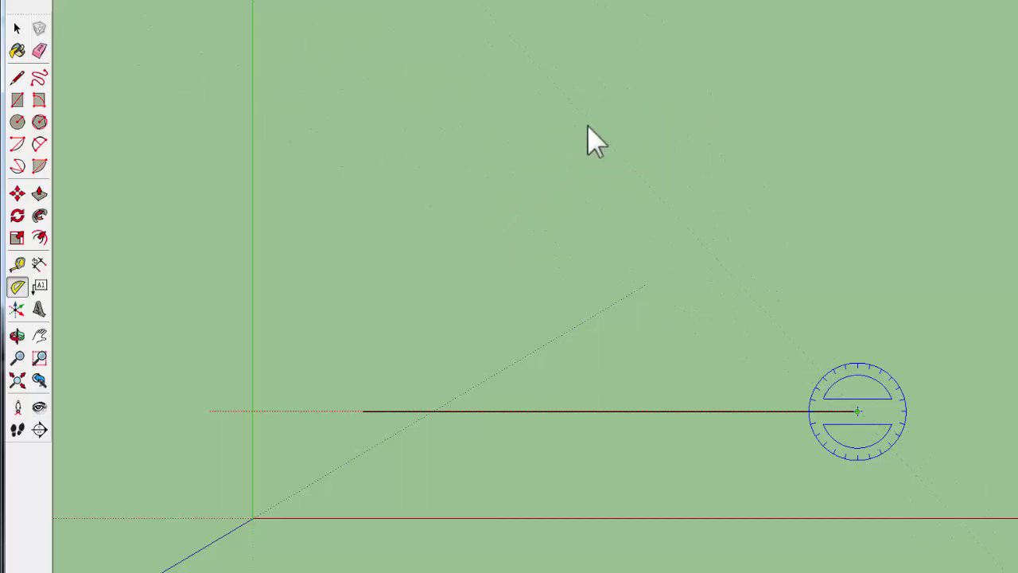
left_click(535, 176)
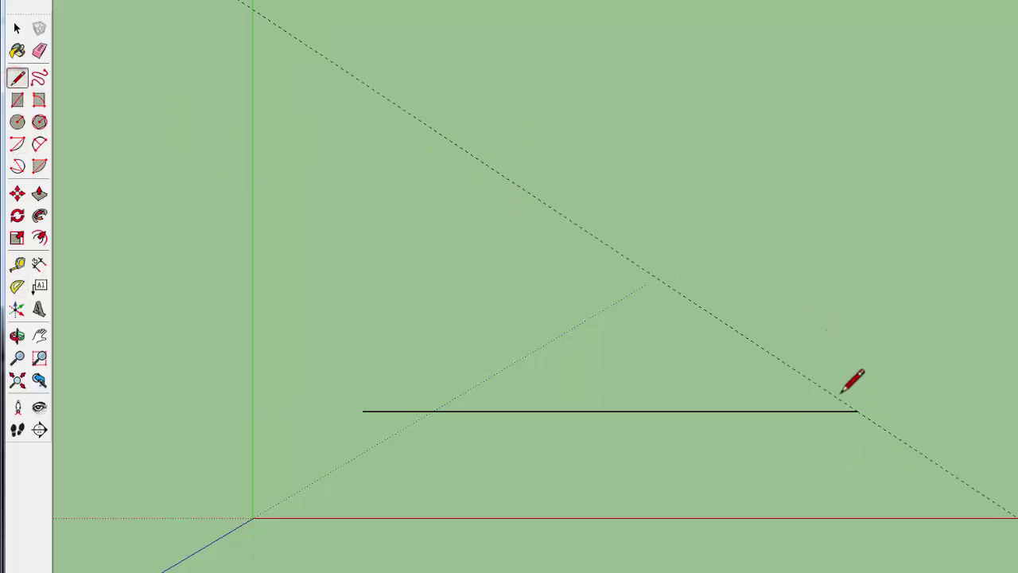
left_click(856, 411)
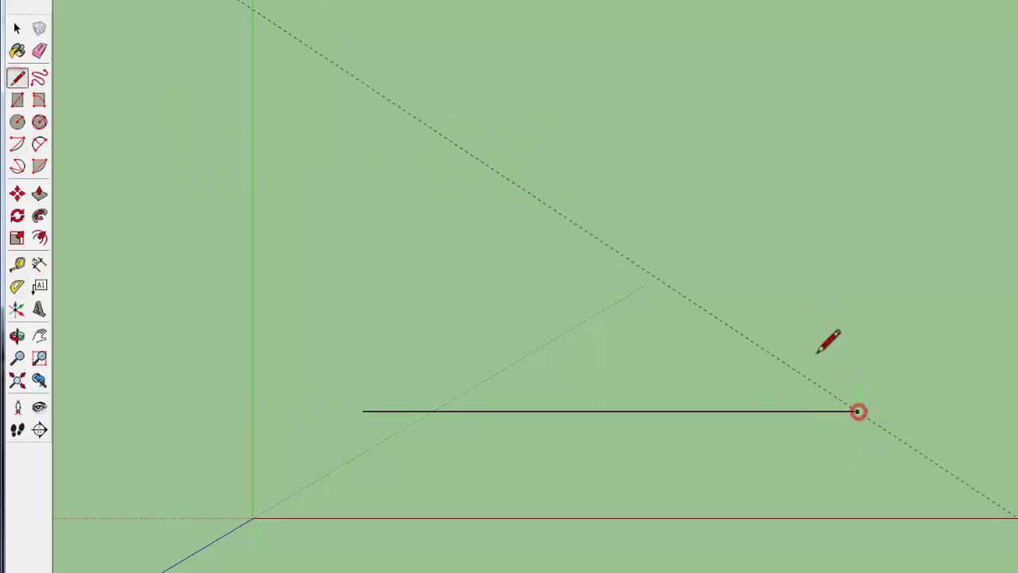
left_click(547, 205)
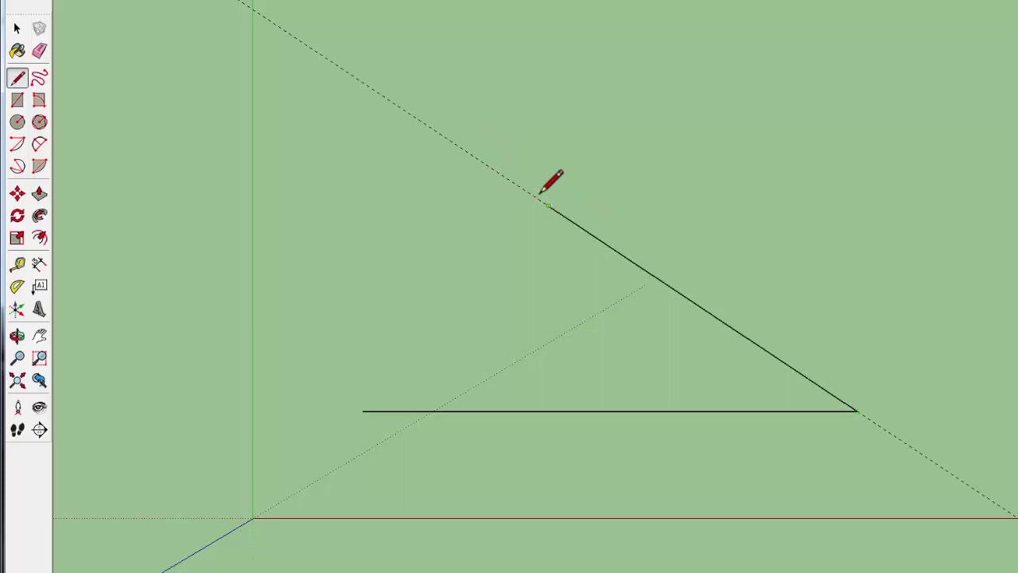
left_click(363, 411)
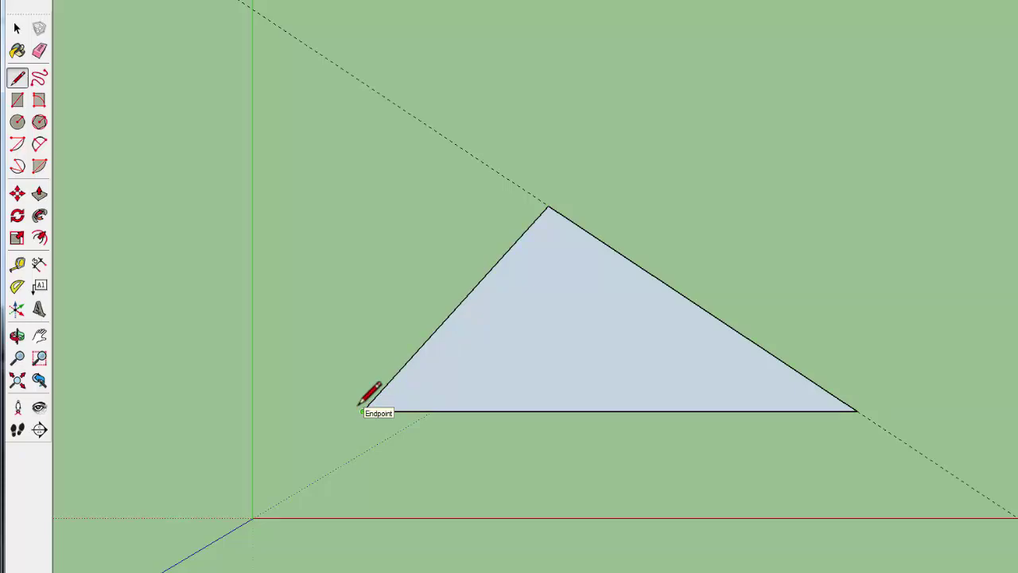
key("ctrl+a")
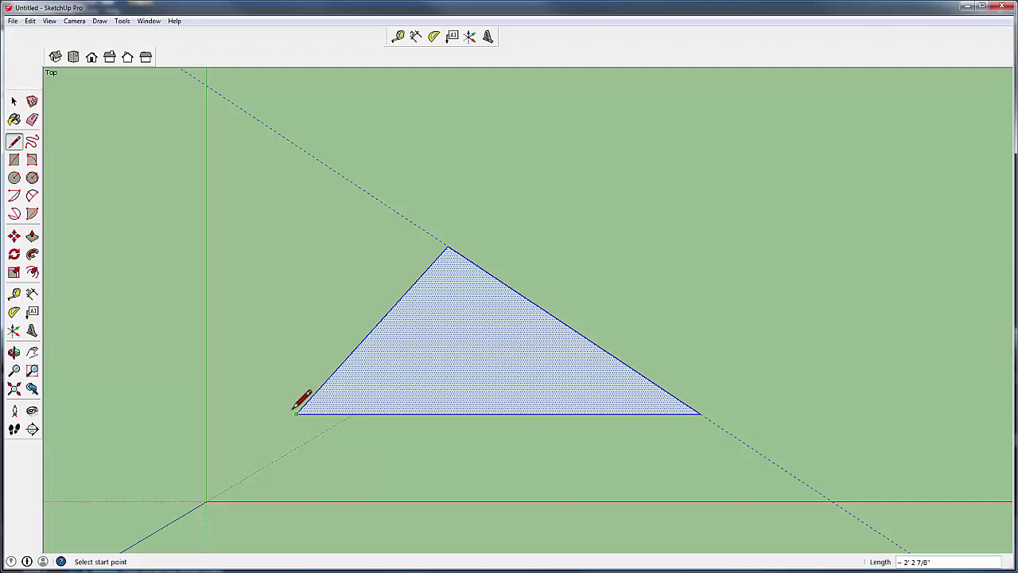
key("Delete")
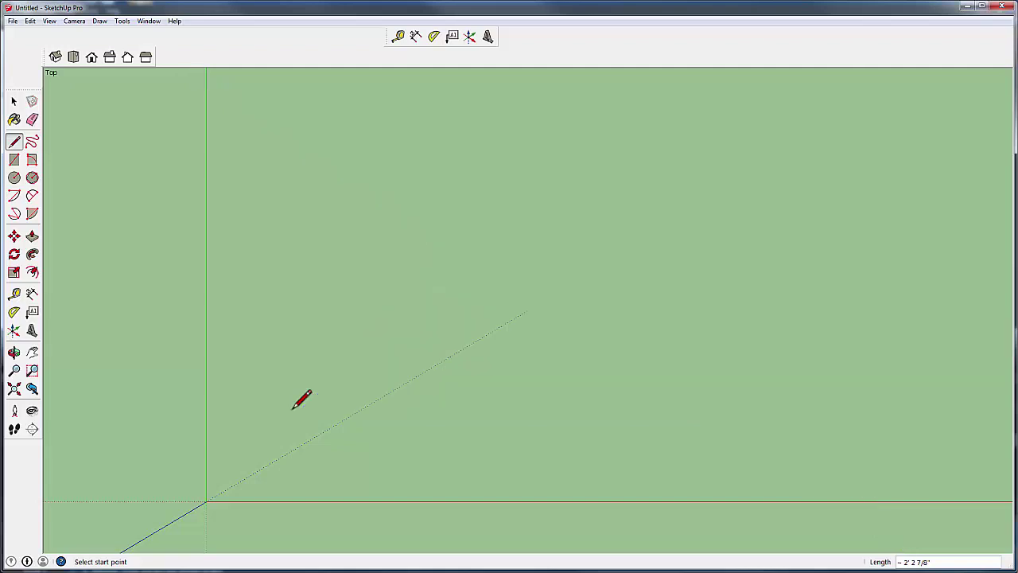
left_click(360, 432)
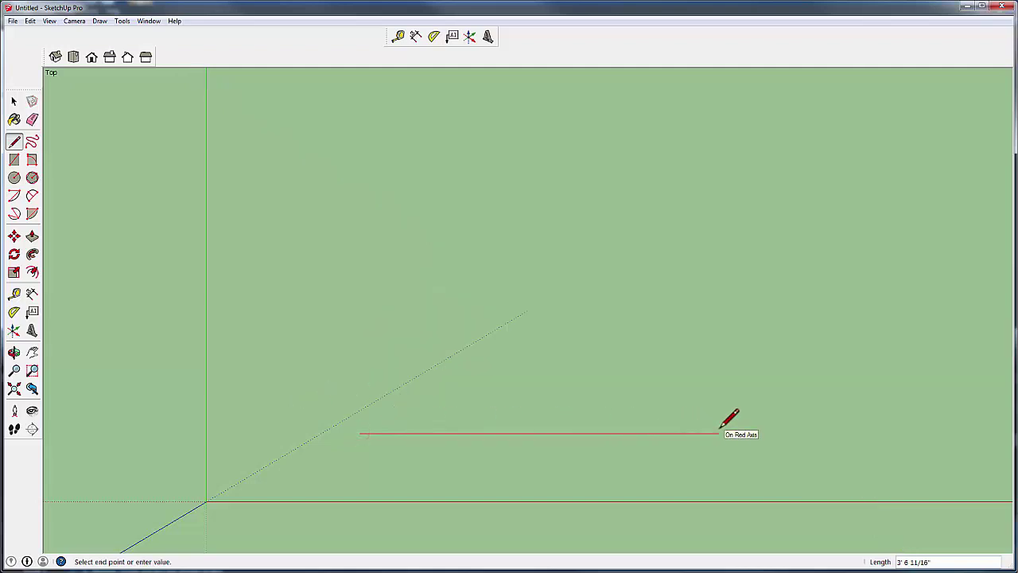
type("4")
key("Return")
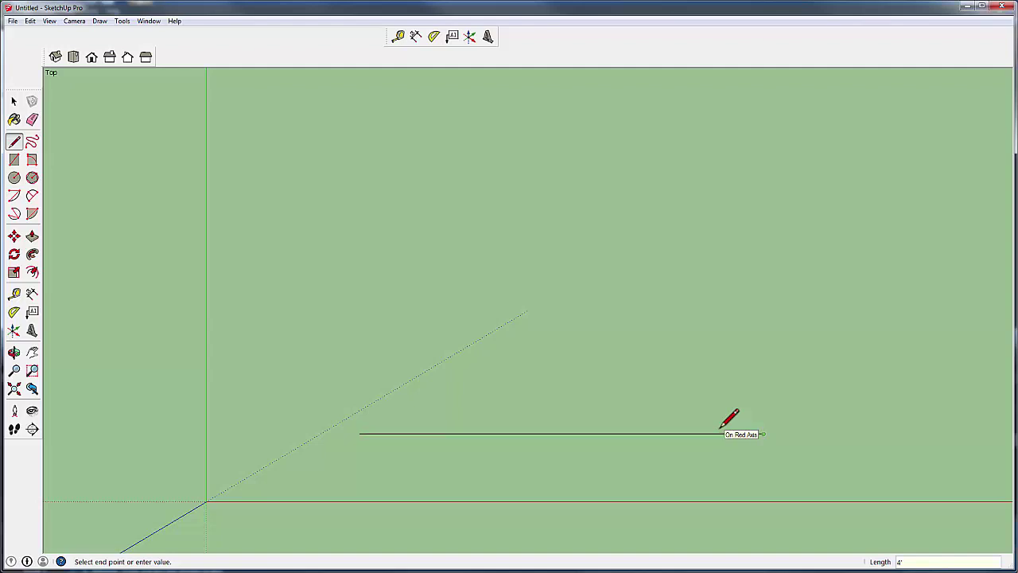
left_click(13, 312)
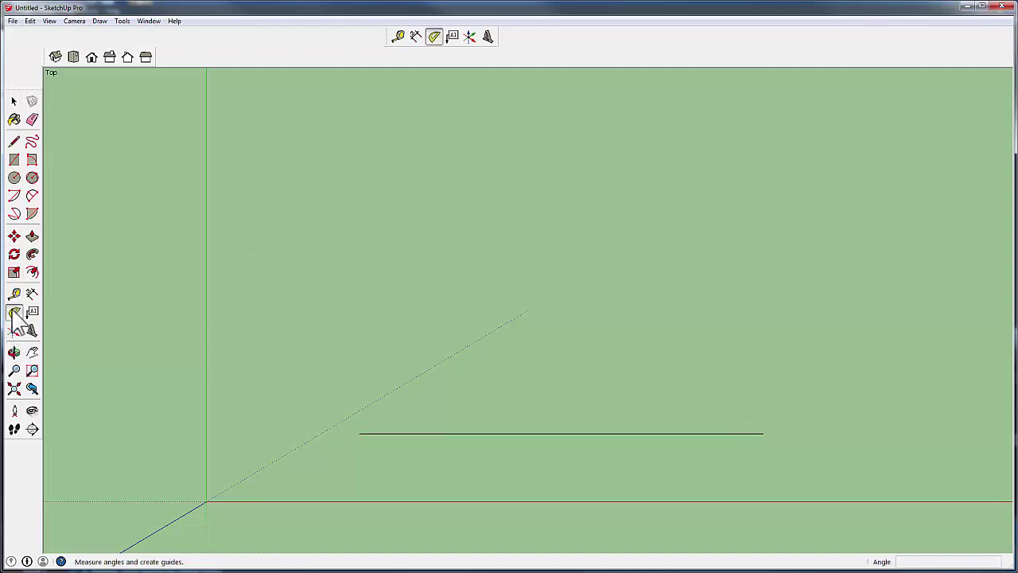
left_click(762, 433)
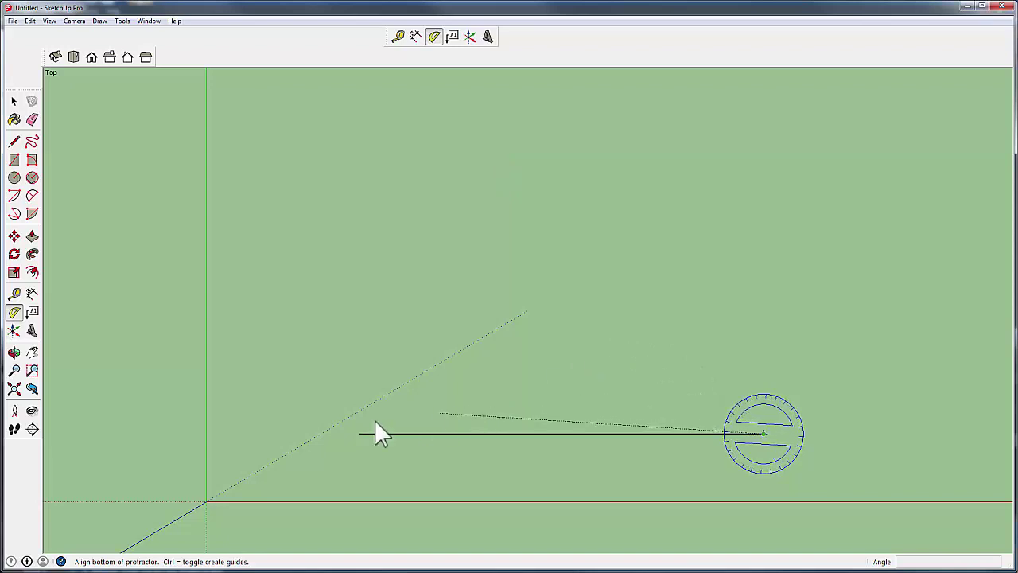
left_click(274, 432)
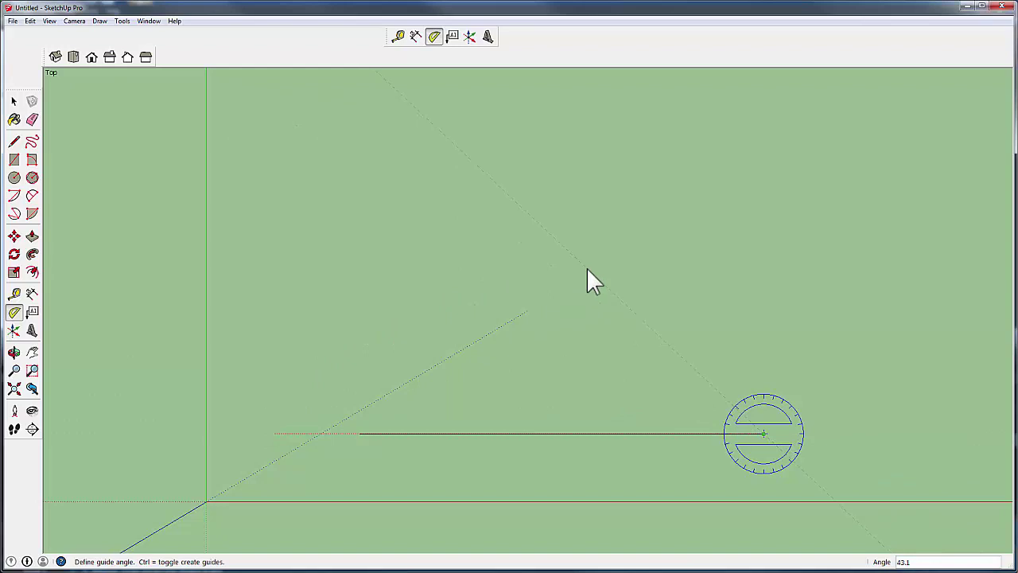
type("32")
key("Return")
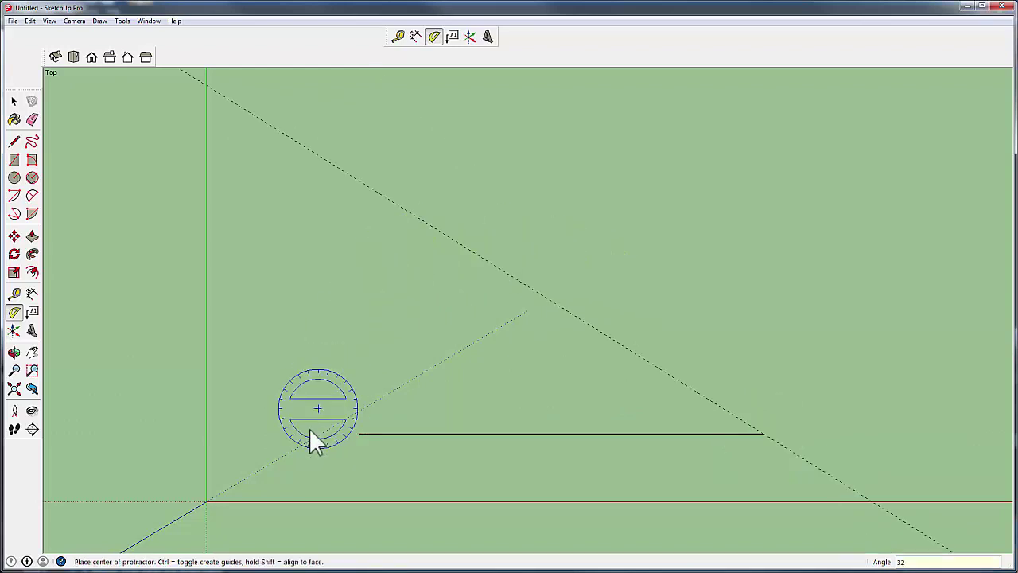
left_click(359, 433)
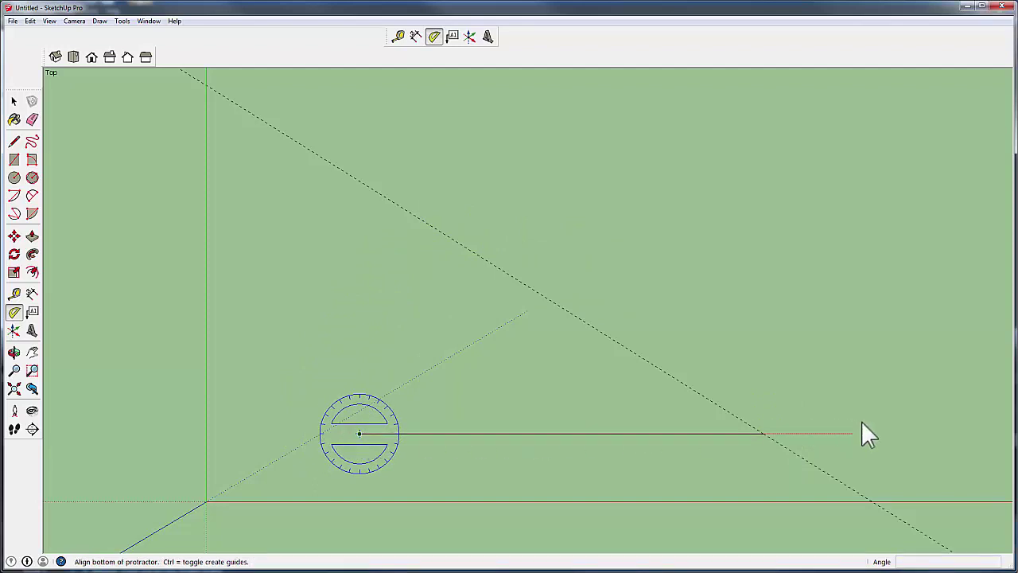
left_click(881, 420)
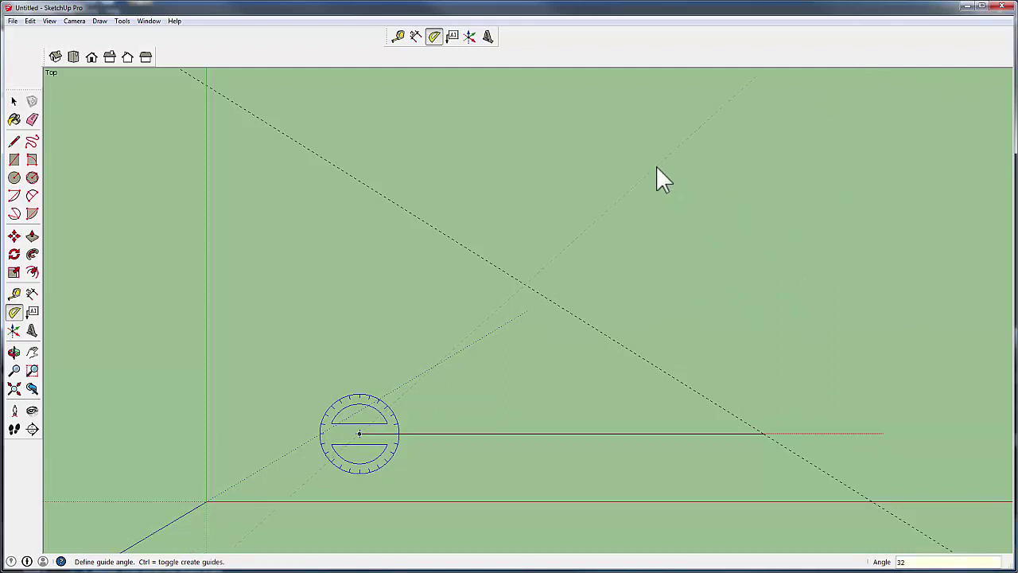
type("32")
key("Return")
left_click(13, 141)
left_click(360, 433)
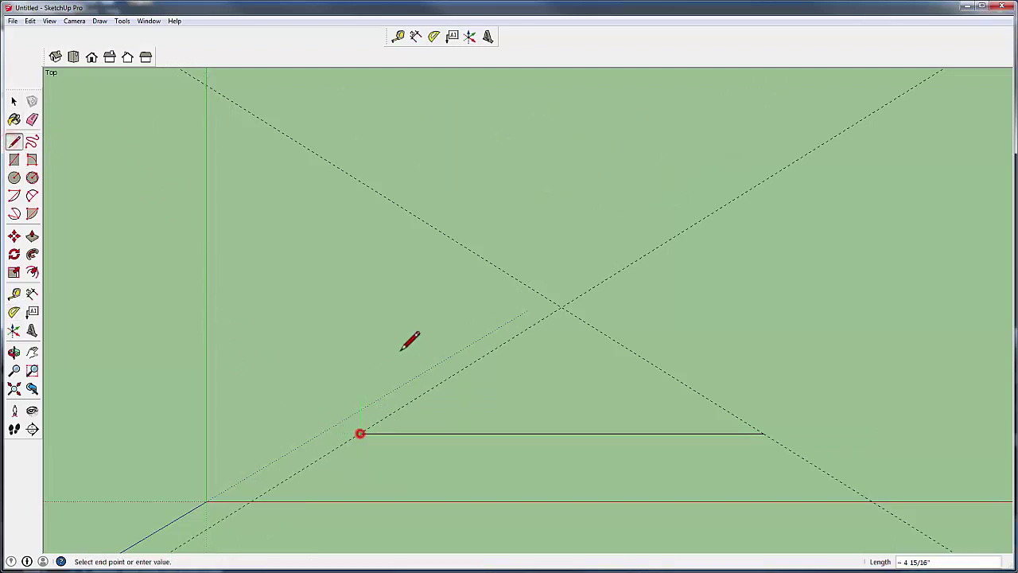
left_click(561, 307)
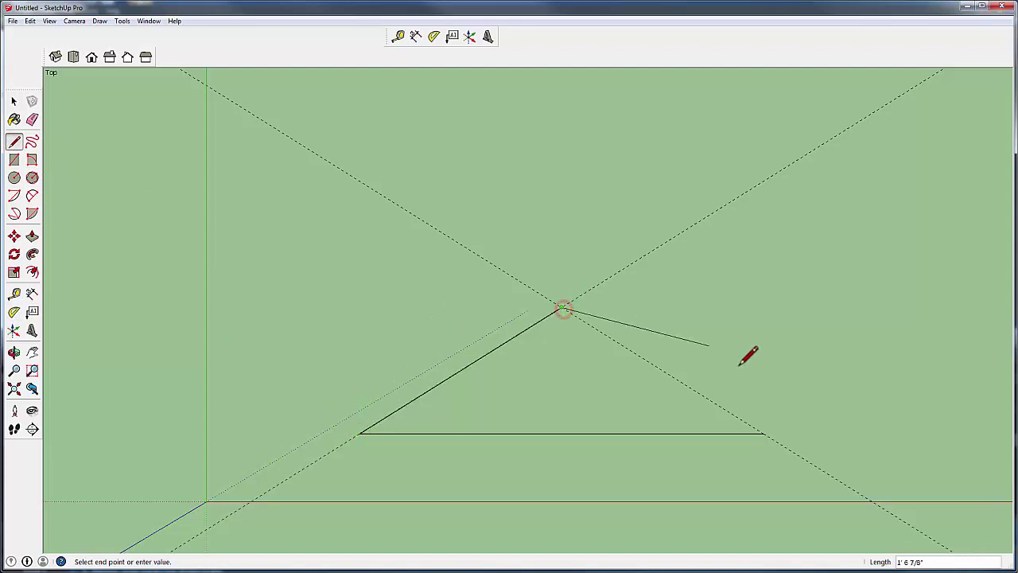
left_click(764, 434)
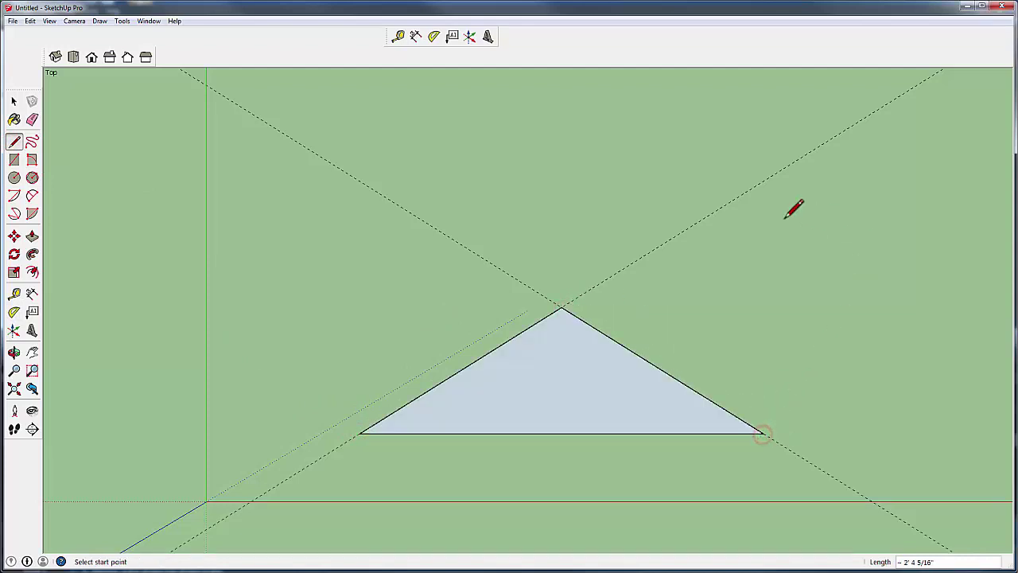
left_click(31, 120)
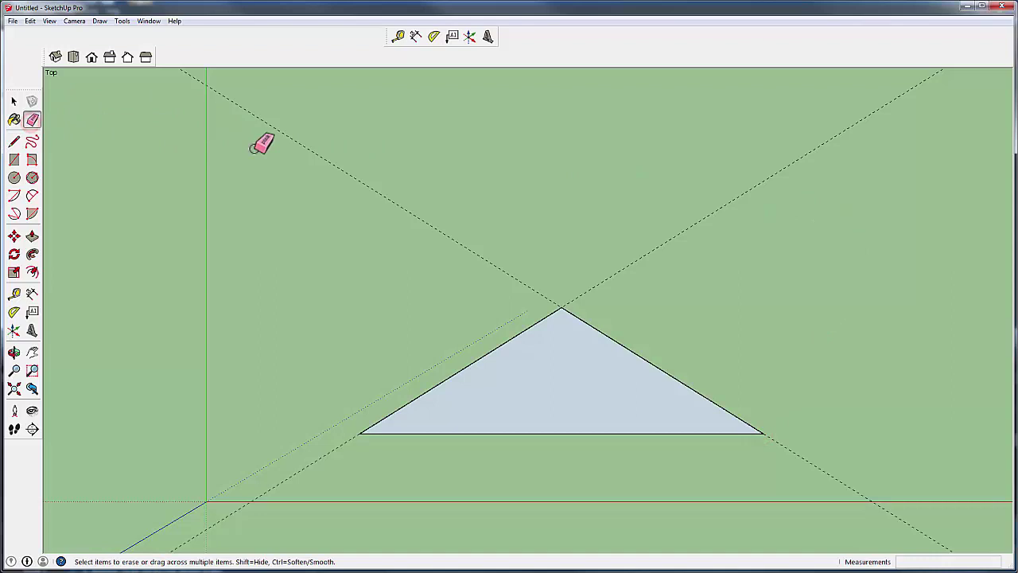
left_click(310, 147)
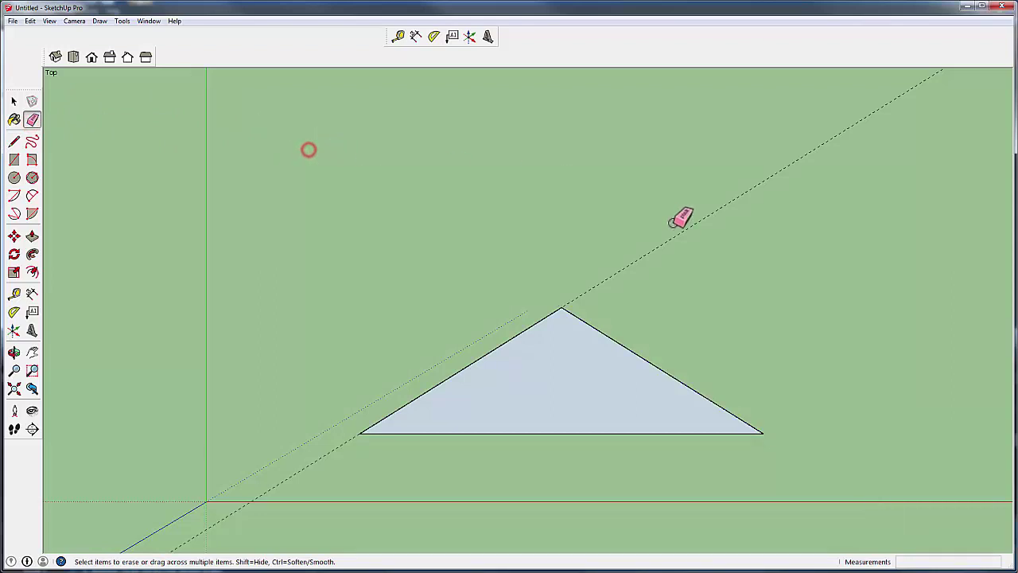
left_click(641, 252)
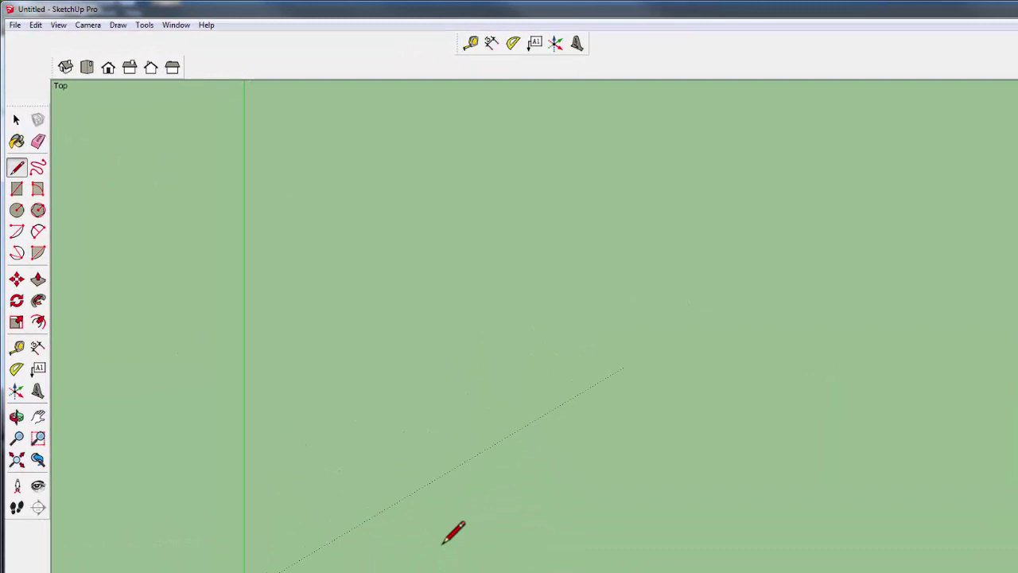
- Draw a 4' red-axis base, a vertical green-axis side, and close the right triangle
left_click(388, 521)
left_click(659, 530)
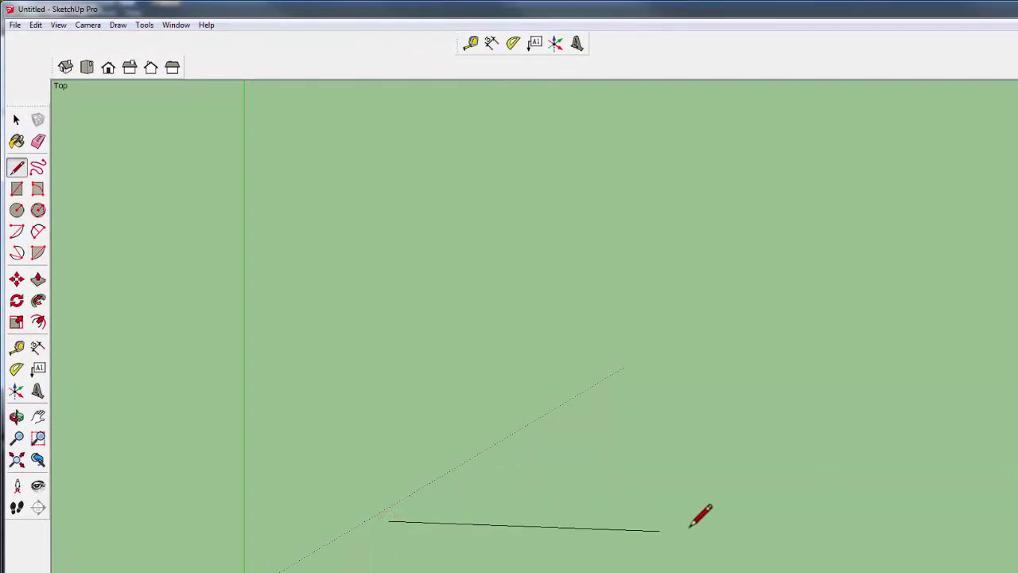
left_click(865, 520)
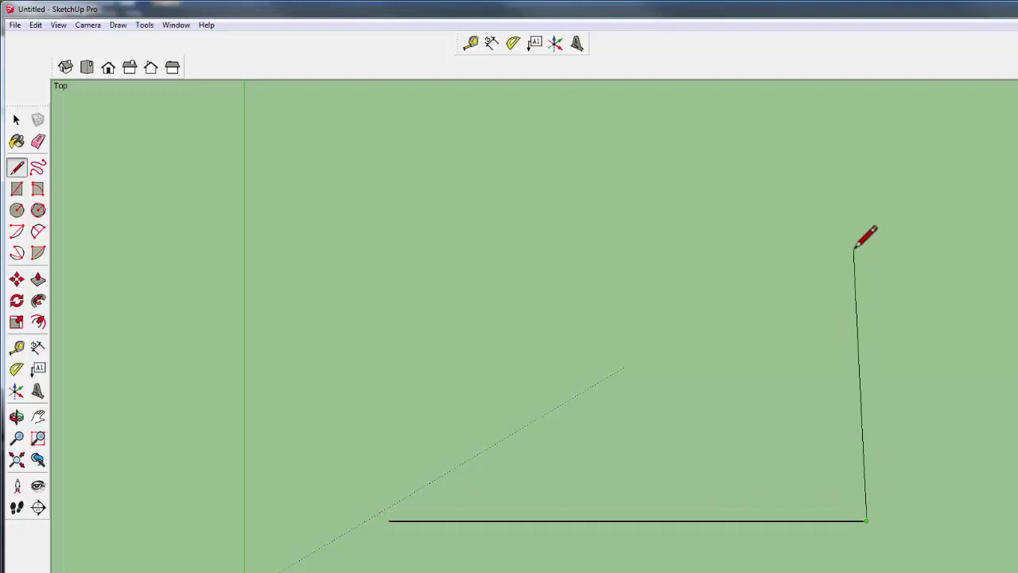
key("Return")
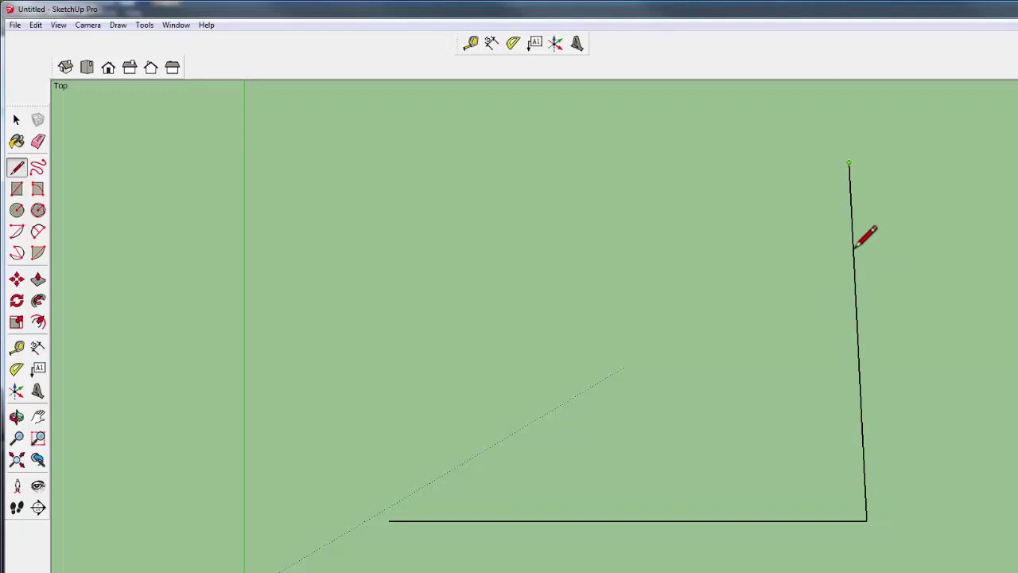
key("ctrl+z")
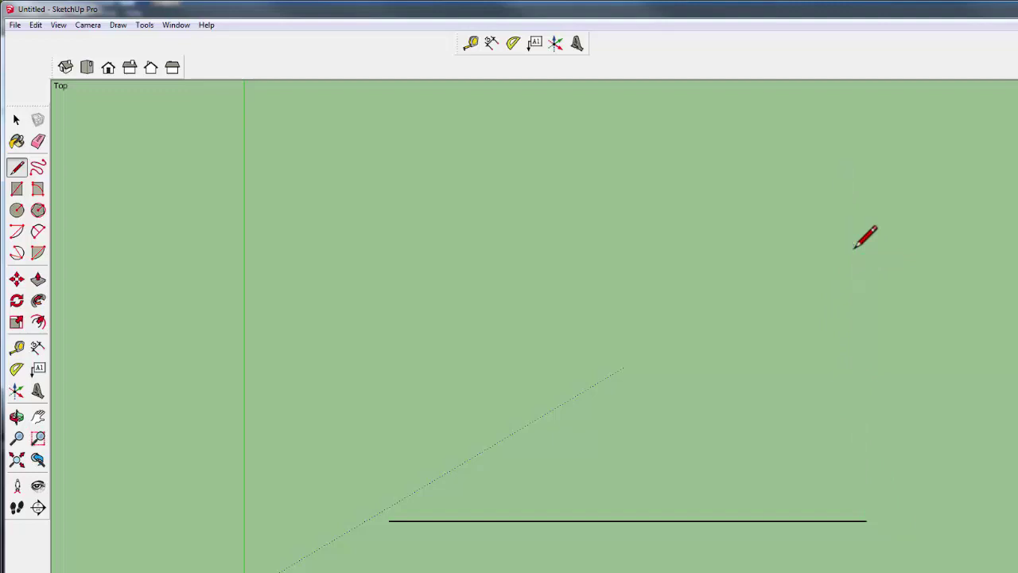
left_click(866, 520)
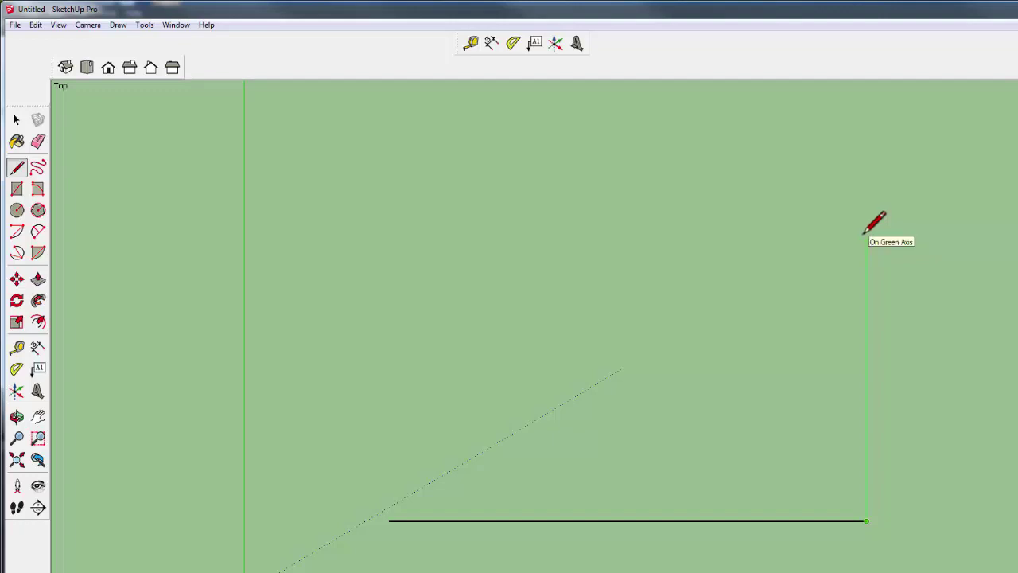
key("Return")
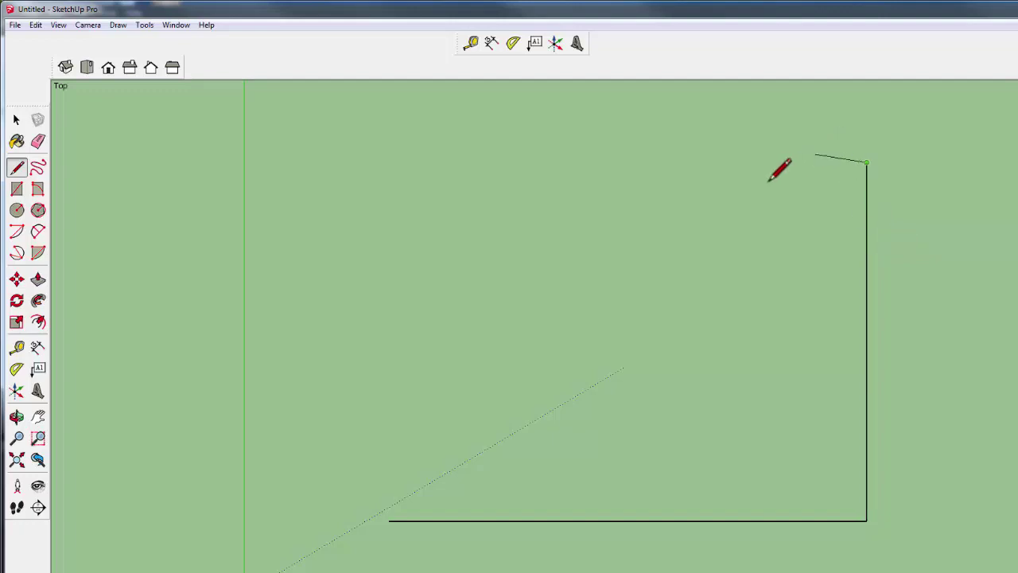
left_click(389, 520)
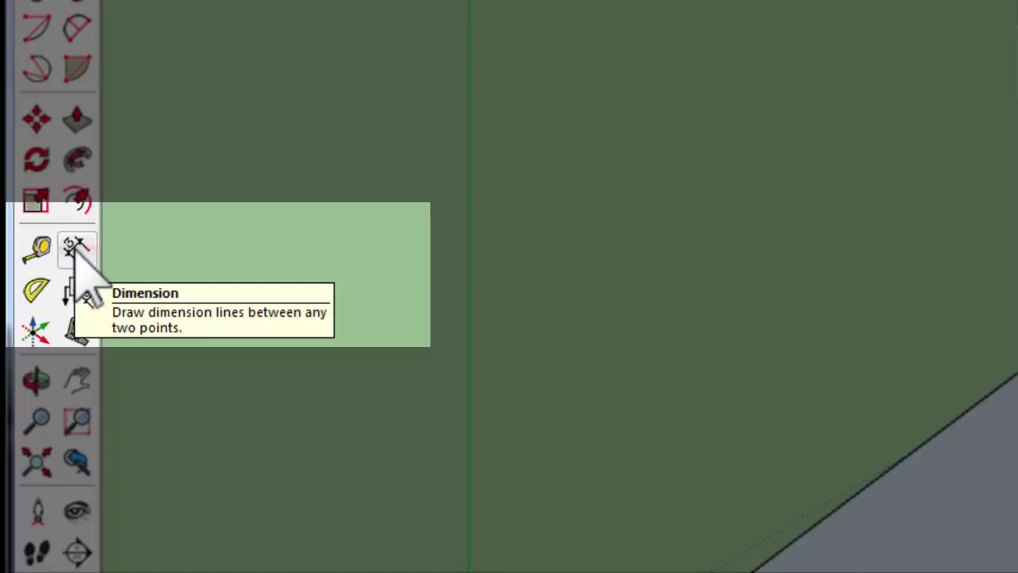
- Dimension the triangle's 4' bottom edge and 3' vertical right edge
left_click(74, 249)
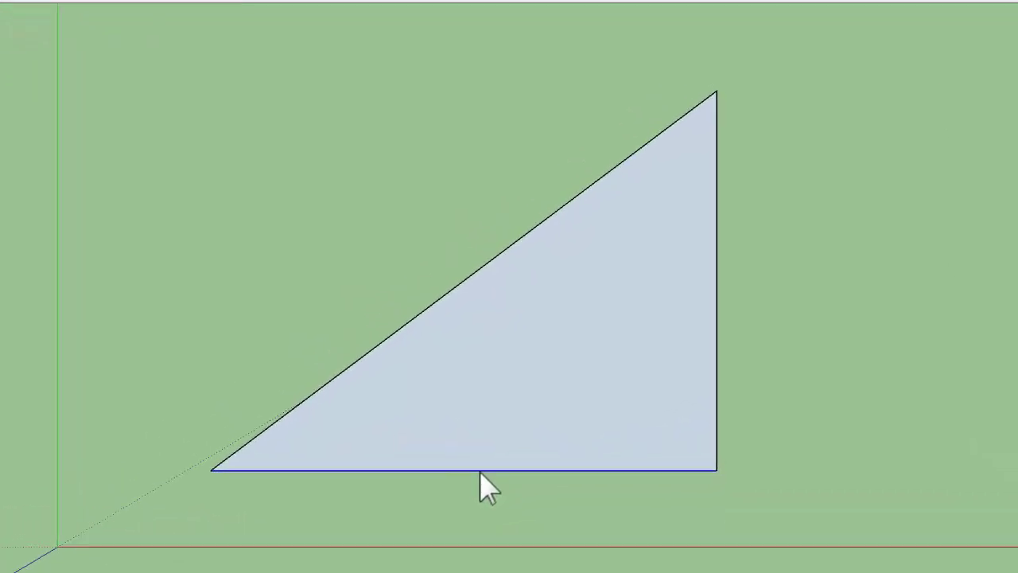
left_click(477, 472)
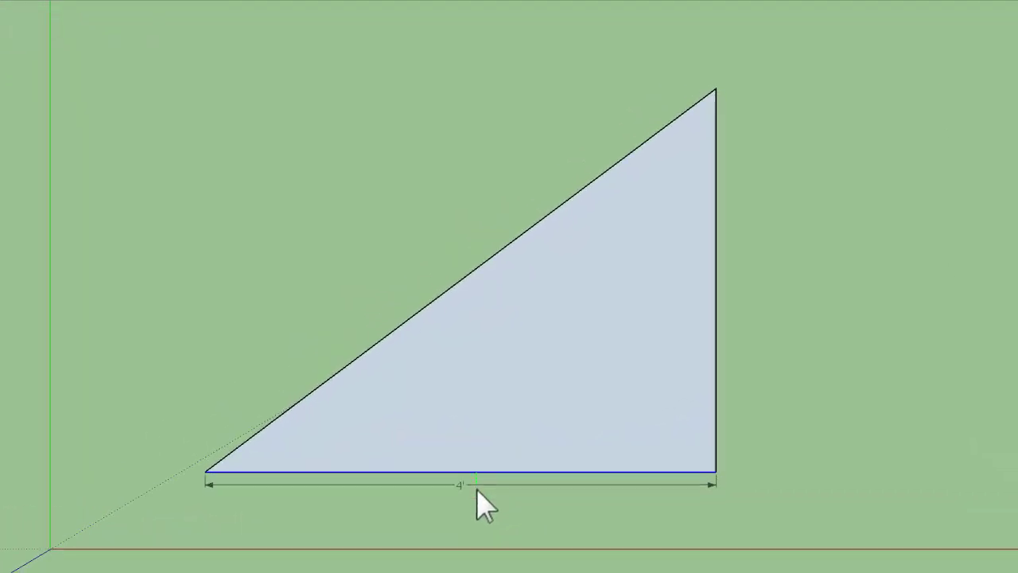
left_click(477, 507)
key("space")
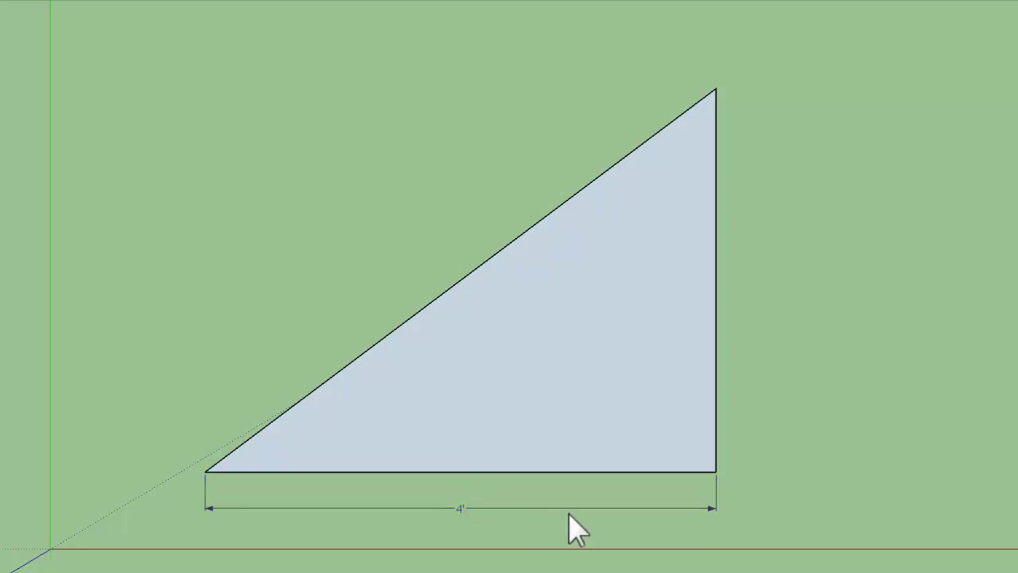
left_click(716, 339)
left_click(767, 334)
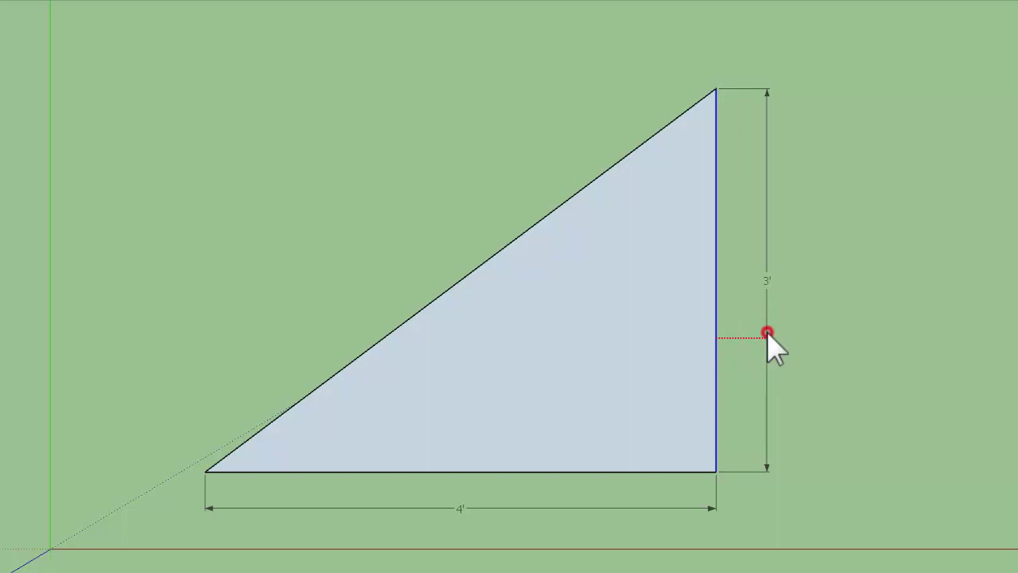
- Dimension the 5' hypotenuse, then delete the triangle and all its dimensions
left_click(460, 280)
key("Escape")
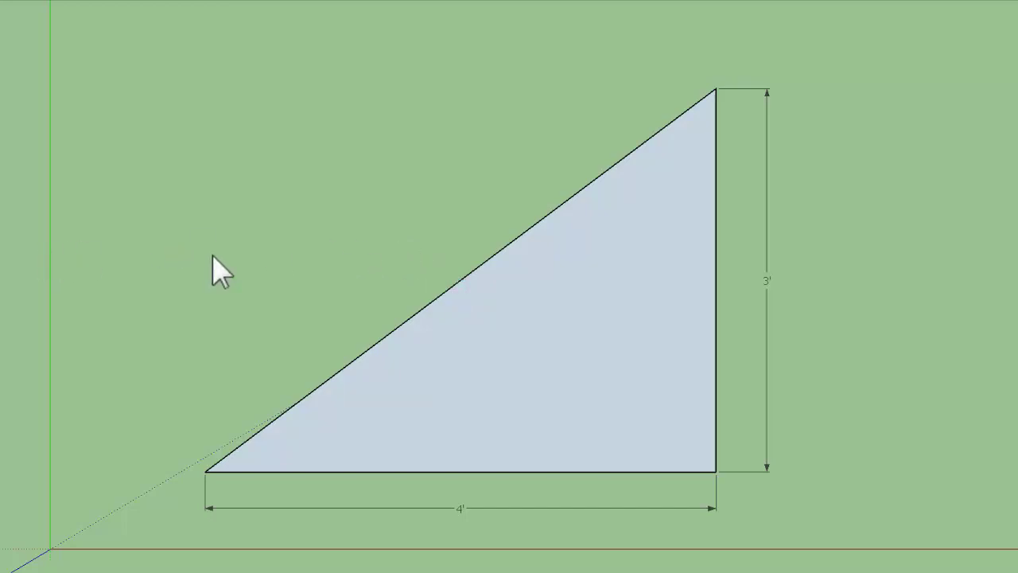
left_click(440, 294)
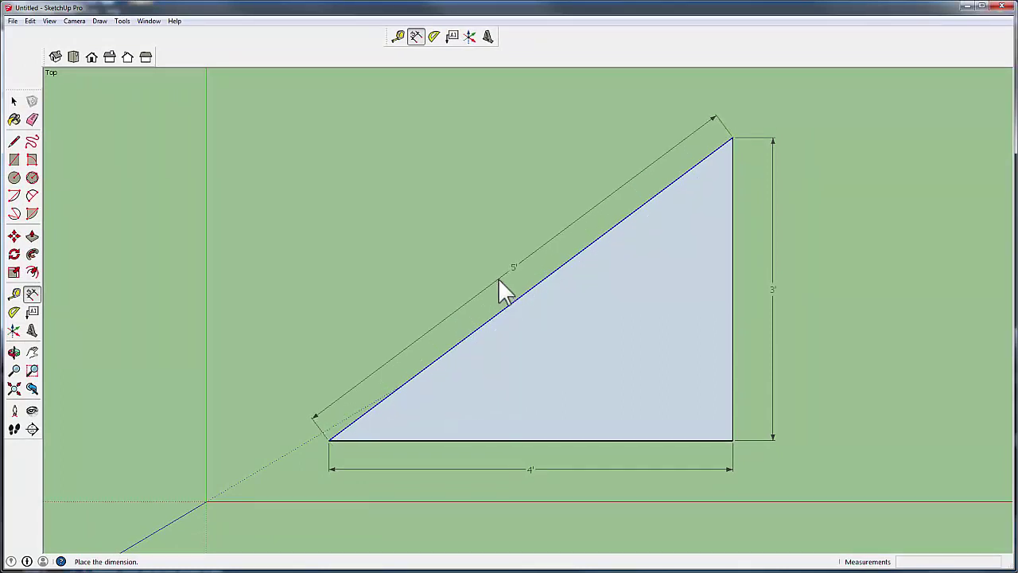
left_click(499, 280)
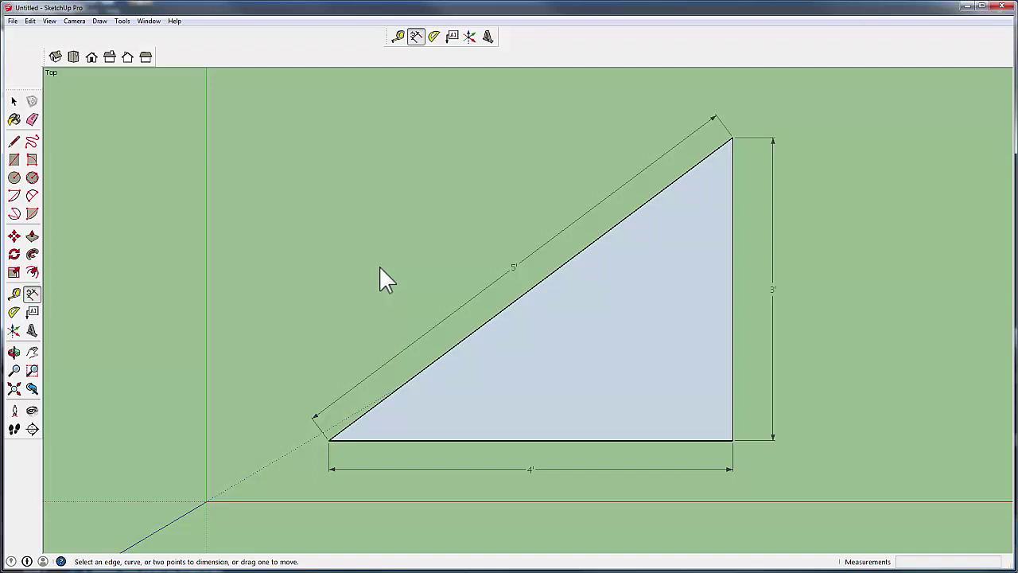
key("ctrl+a")
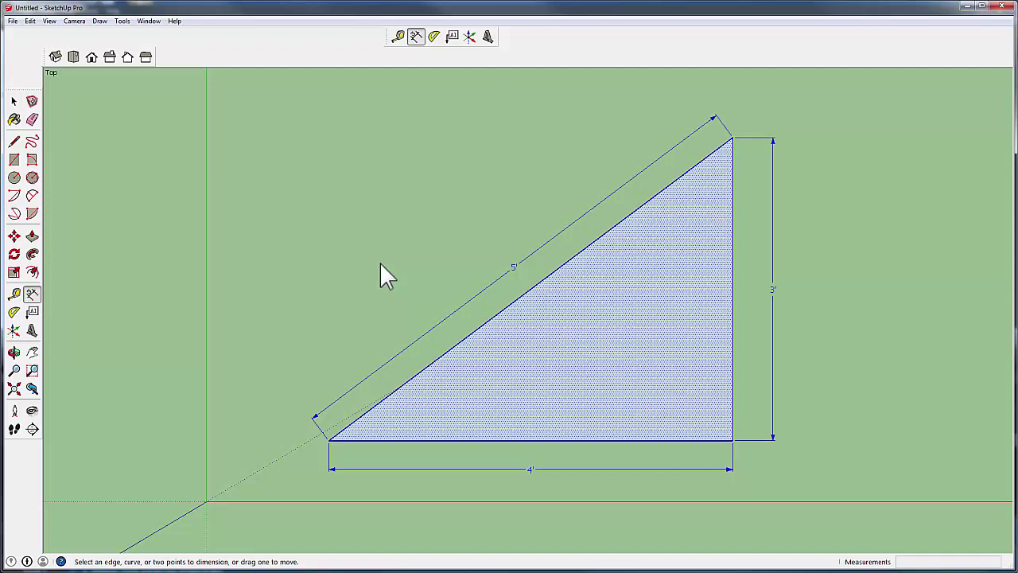
key("Delete")
- Draw a filled 7-sided polygon mid-canvas with circumscribed radius 1' 6 13/16"
left_click(32, 177)
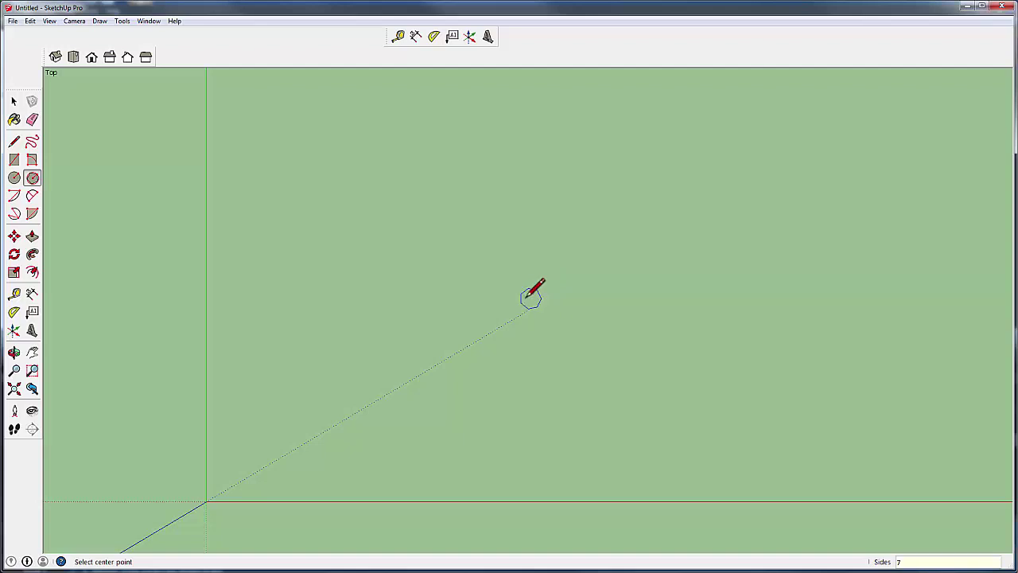
left_click(483, 284)
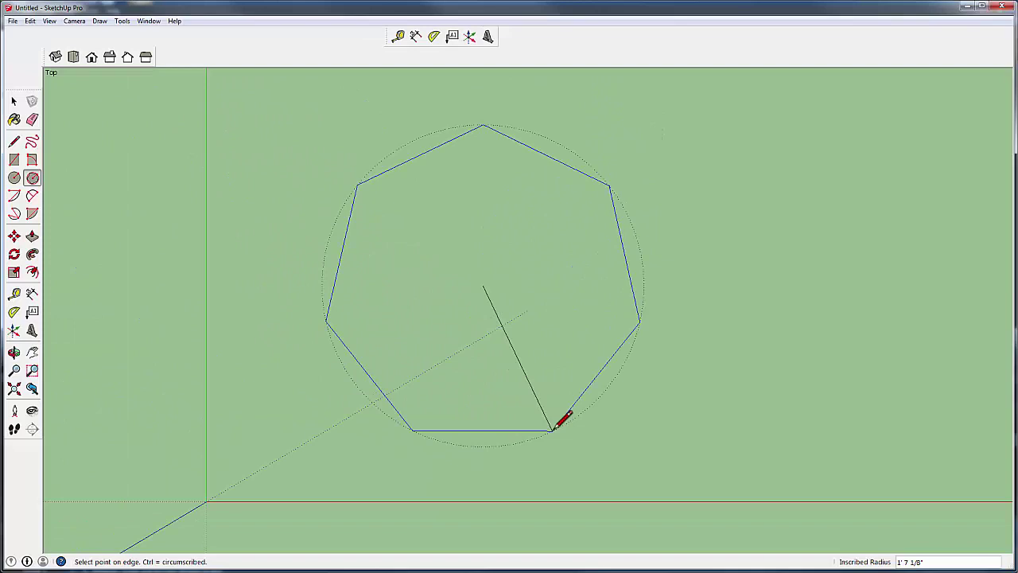
key("ctrl")
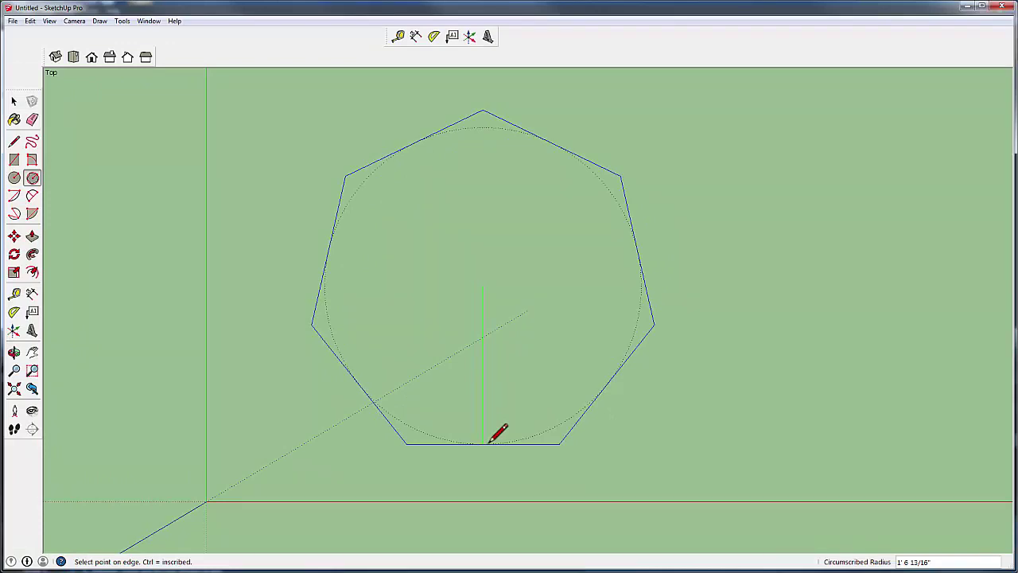
left_click(489, 442)
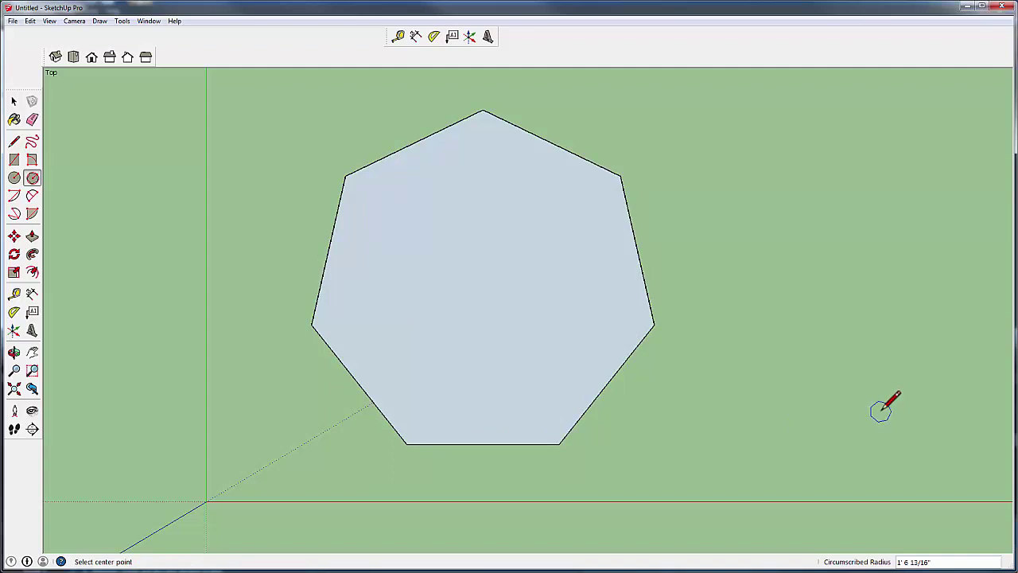
left_click(15, 177)
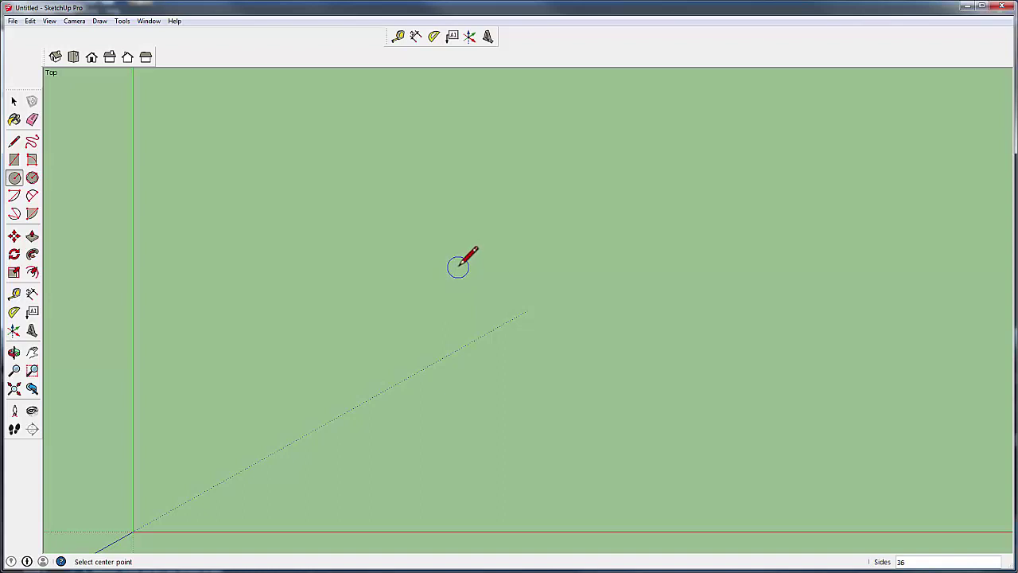
- Draw a filled 36-segment circle of radius 10 3/16" mid-canvas
left_click(475, 304)
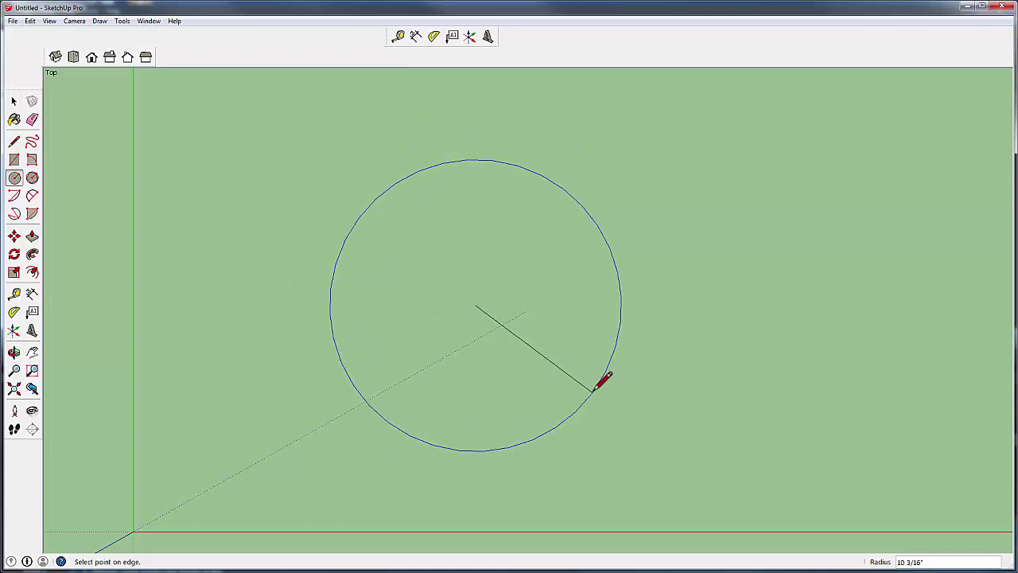
left_click(593, 390)
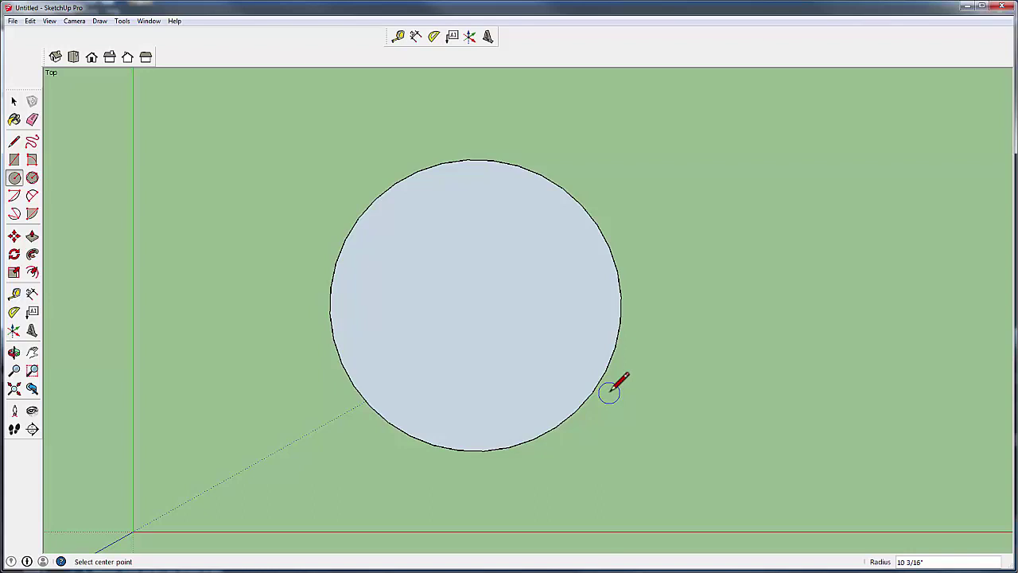
scroll(608, 392, "up", 6)
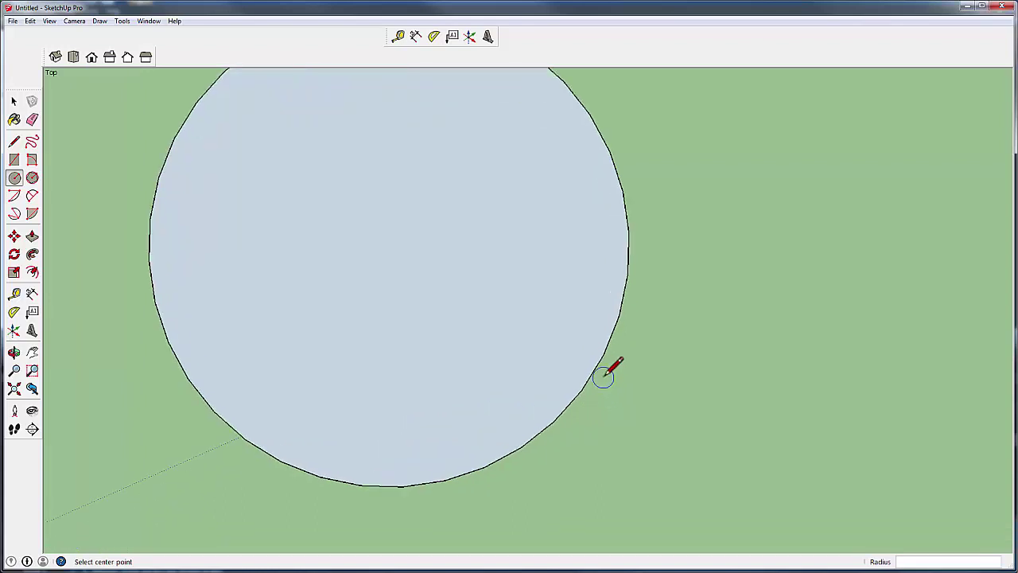
scroll(600, 375, "up", 4)
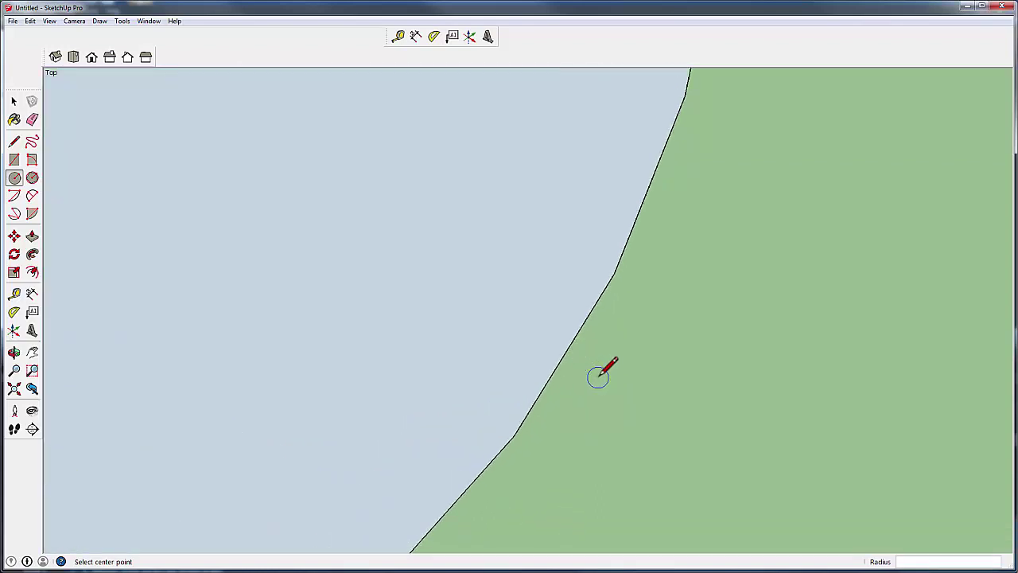
scroll(598, 377, "up", 2)
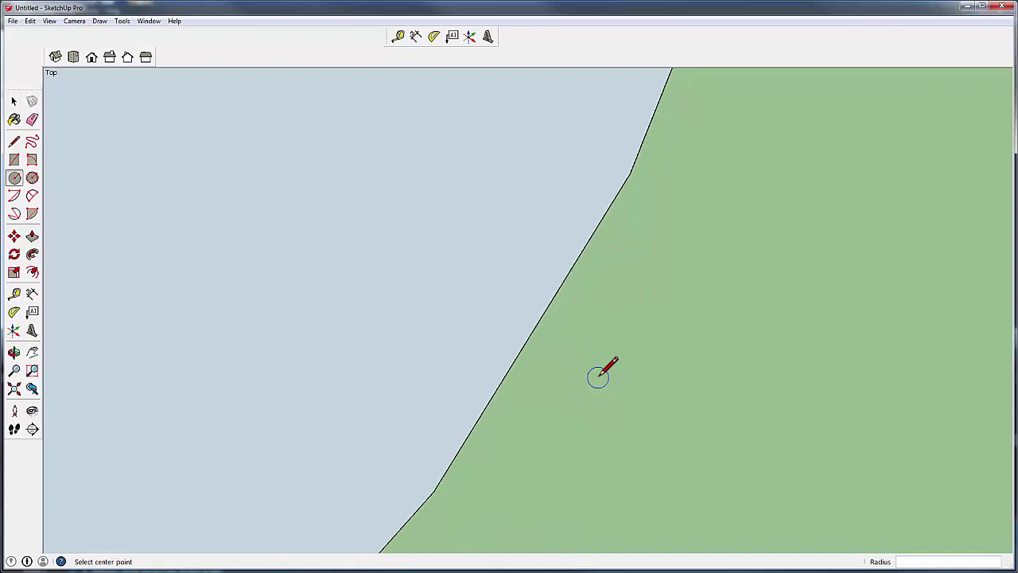
- Trace a line along one straight facet of the circle's edge
left_click(14, 142)
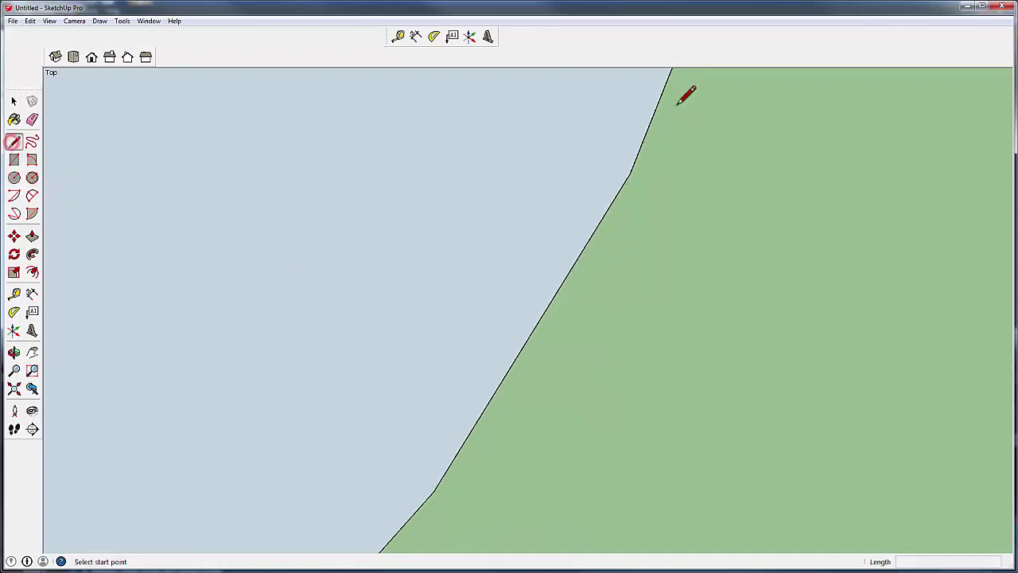
left_click(629, 172)
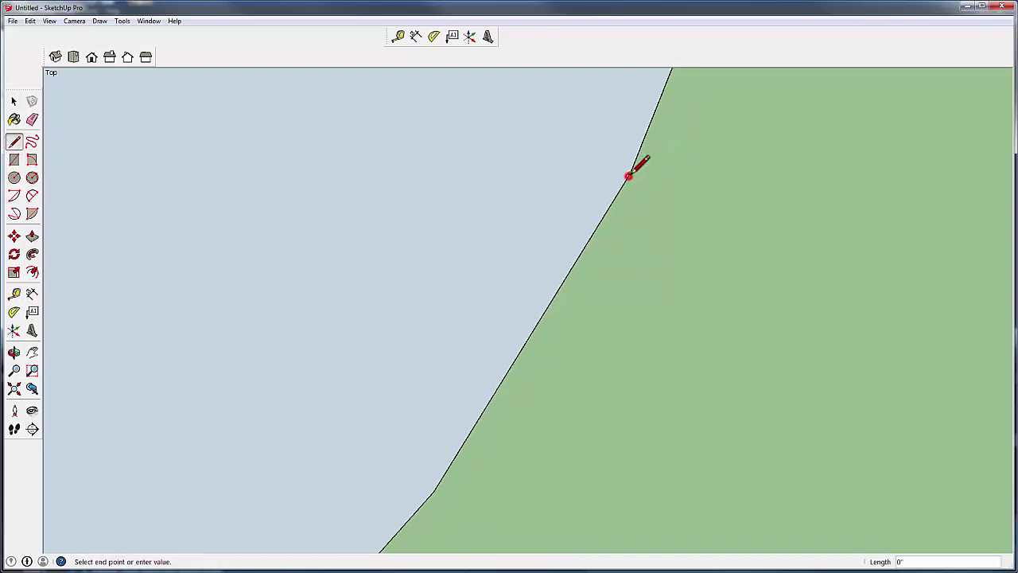
left_click(436, 488)
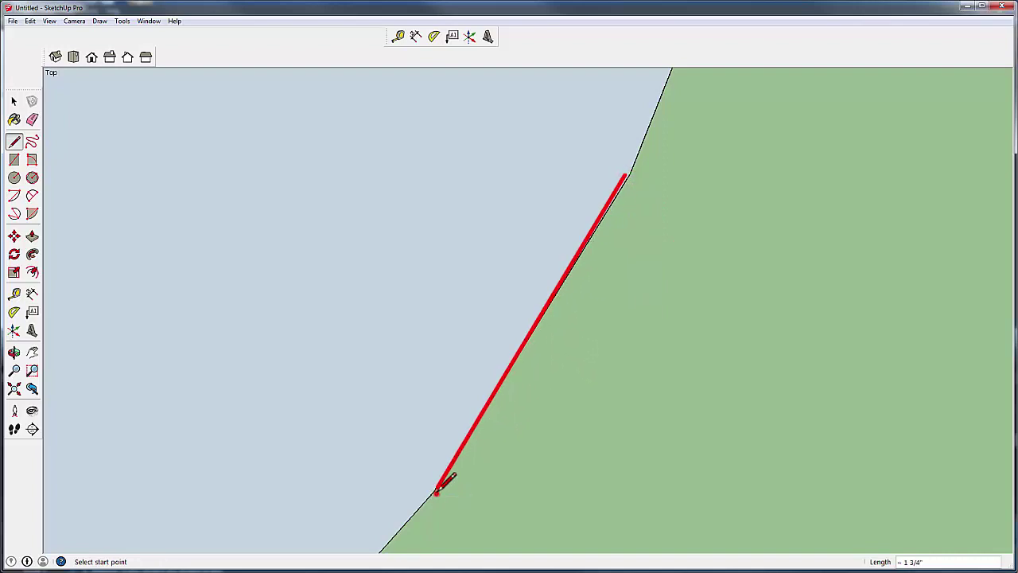
scroll(443, 482, "down", 5)
left_click(31, 352)
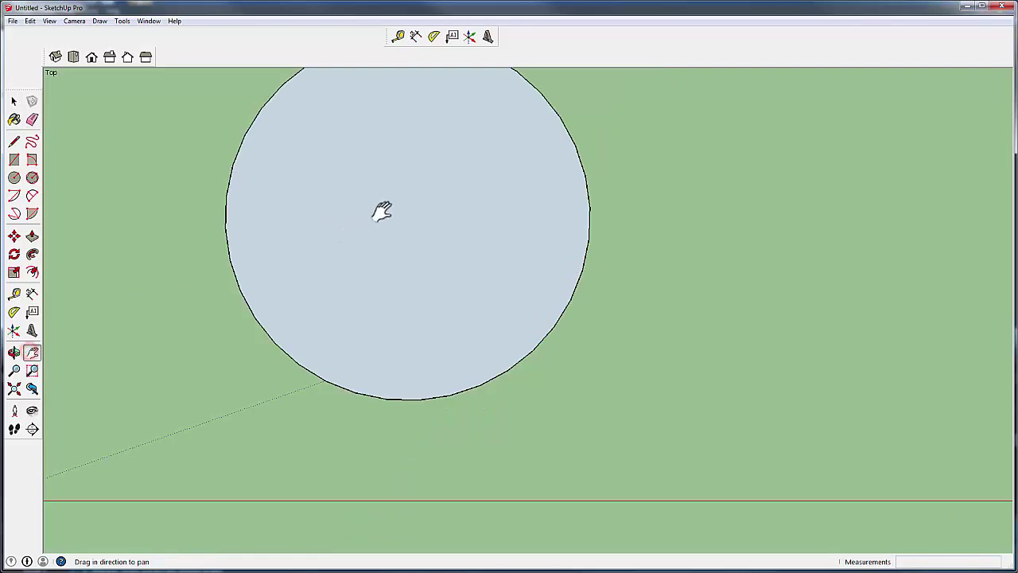
- Draw a line from beyond the circle's upper-left rim to its centre, erasing the outside part
left_click_drag(384, 211, 445, 266)
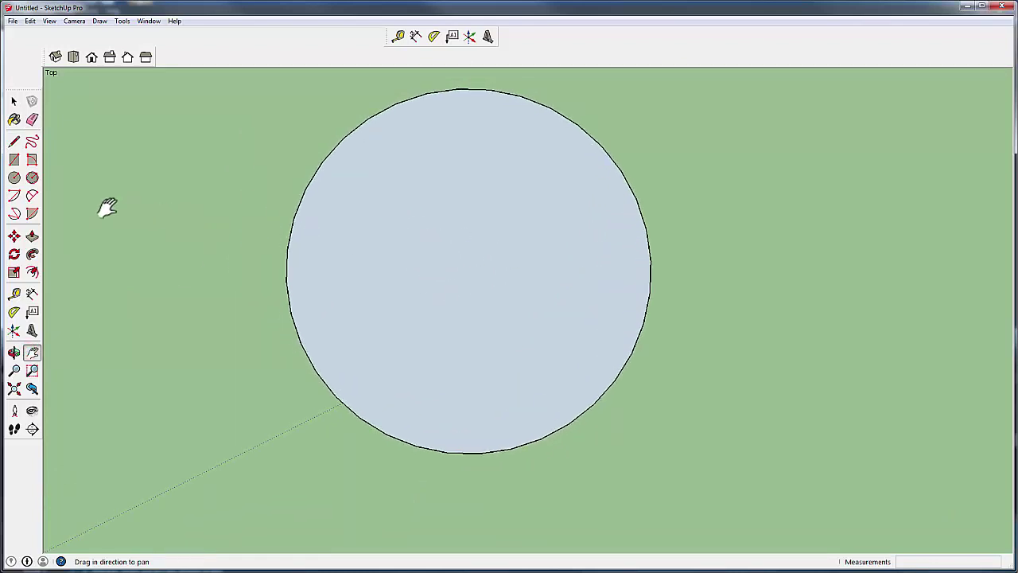
left_click(14, 143)
left_click(136, 151)
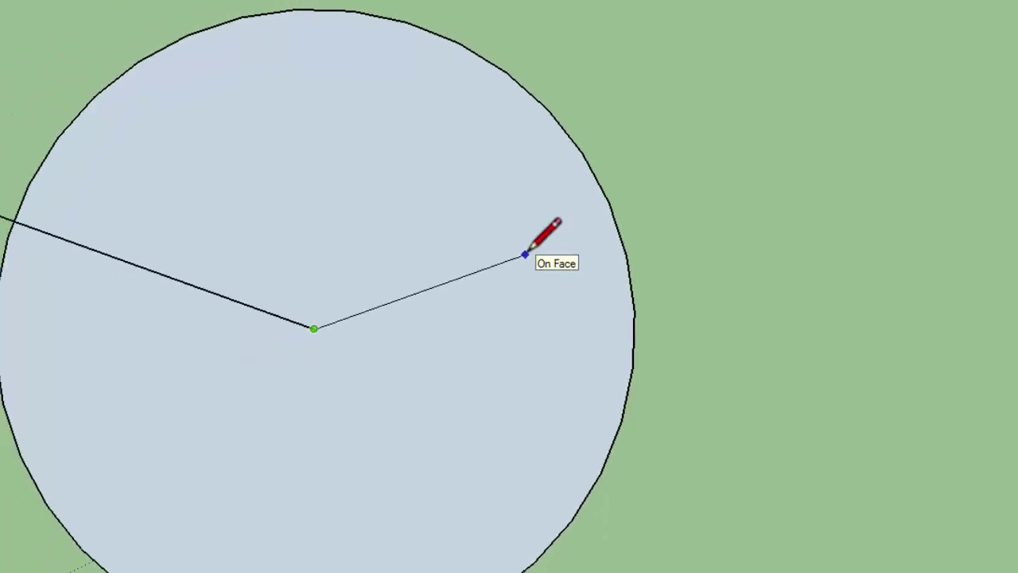
key("Escape")
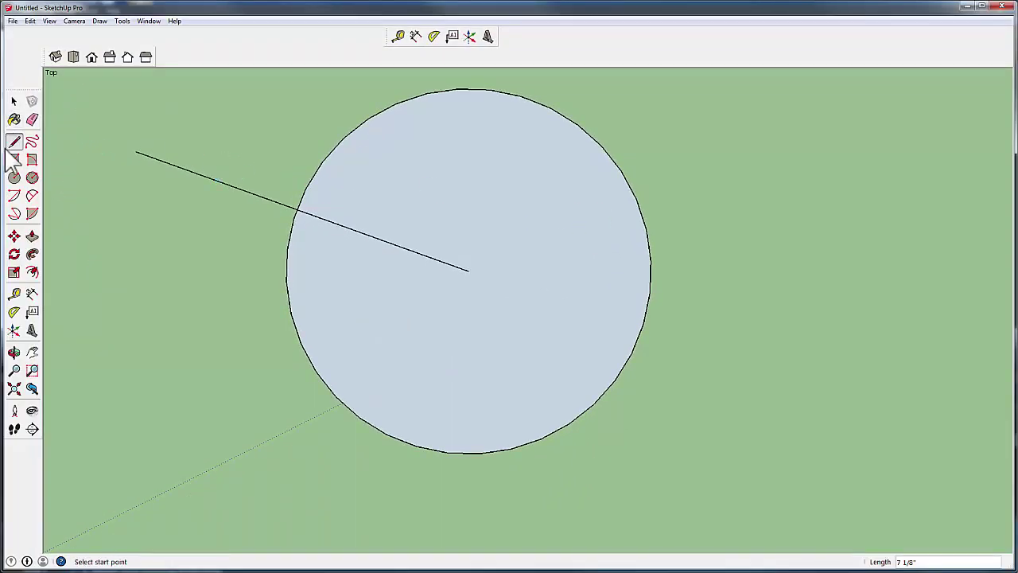
left_click(32, 120)
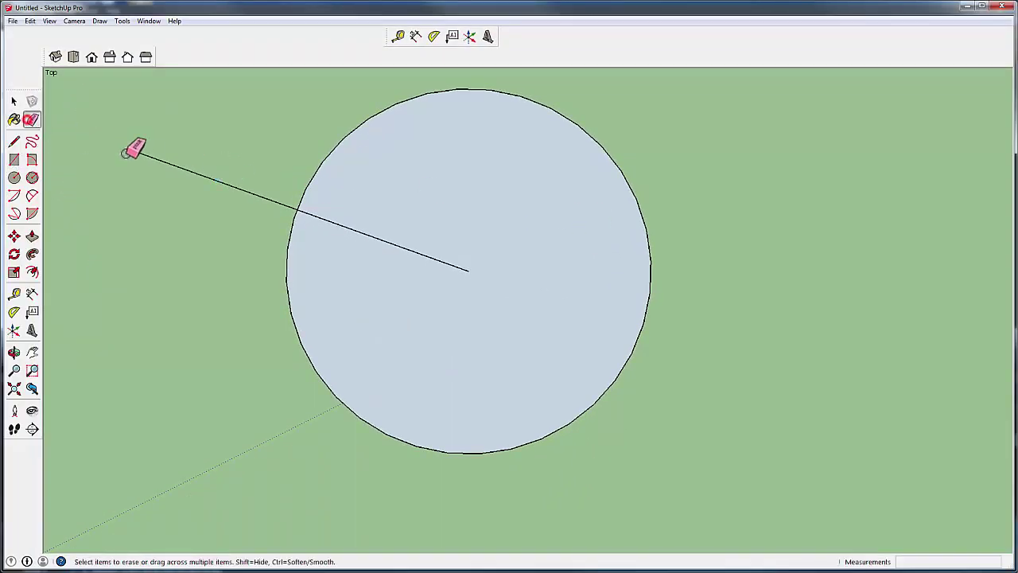
left_click(219, 178)
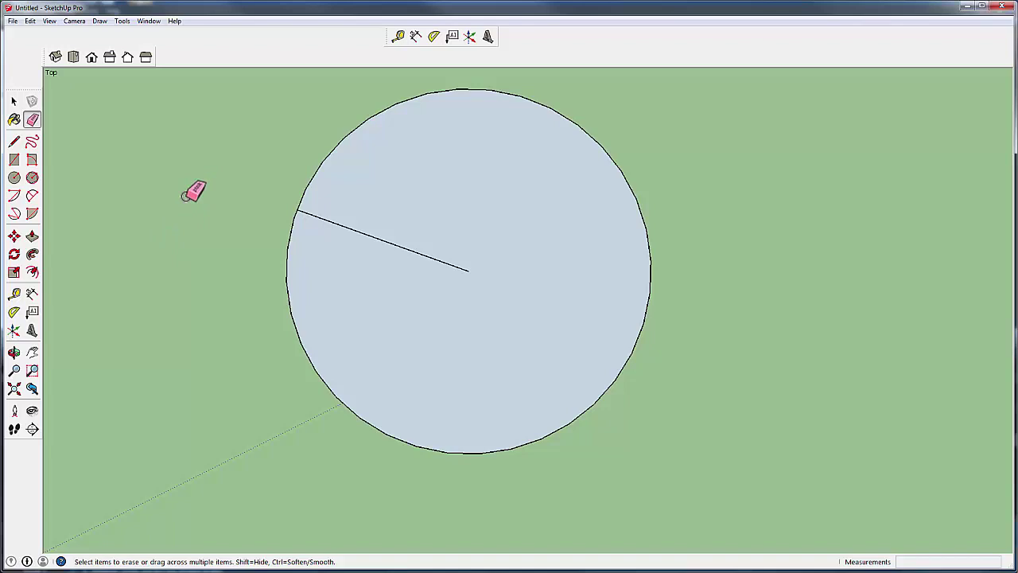
- Draw a line from right of the circle into its centre
left_click(14, 141)
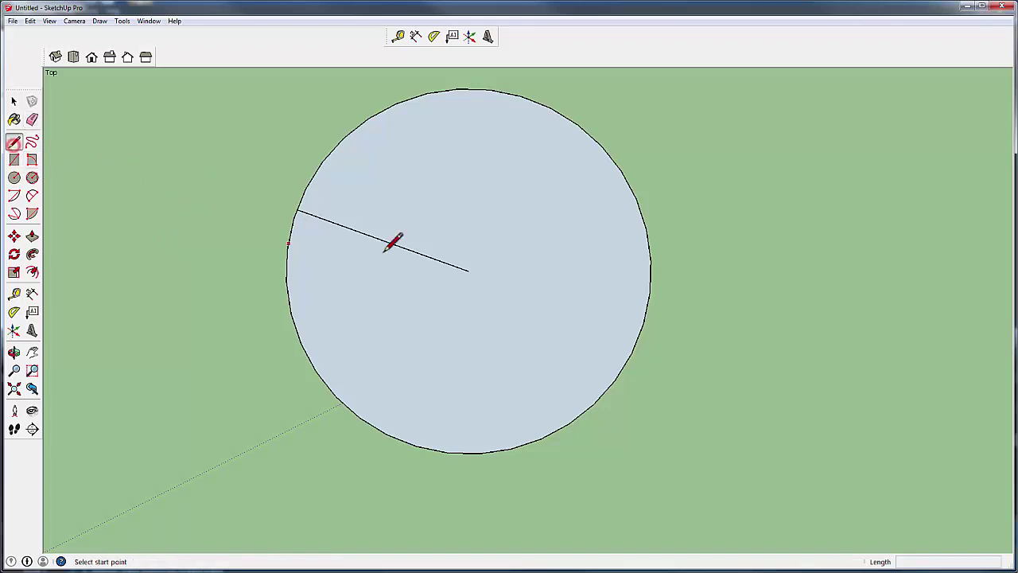
left_click(729, 198)
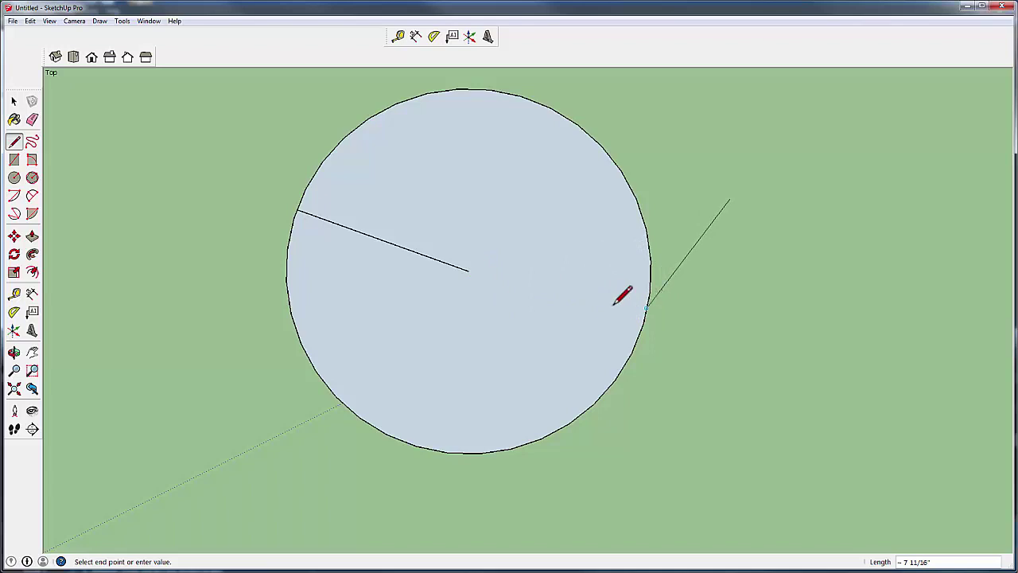
left_click(468, 270)
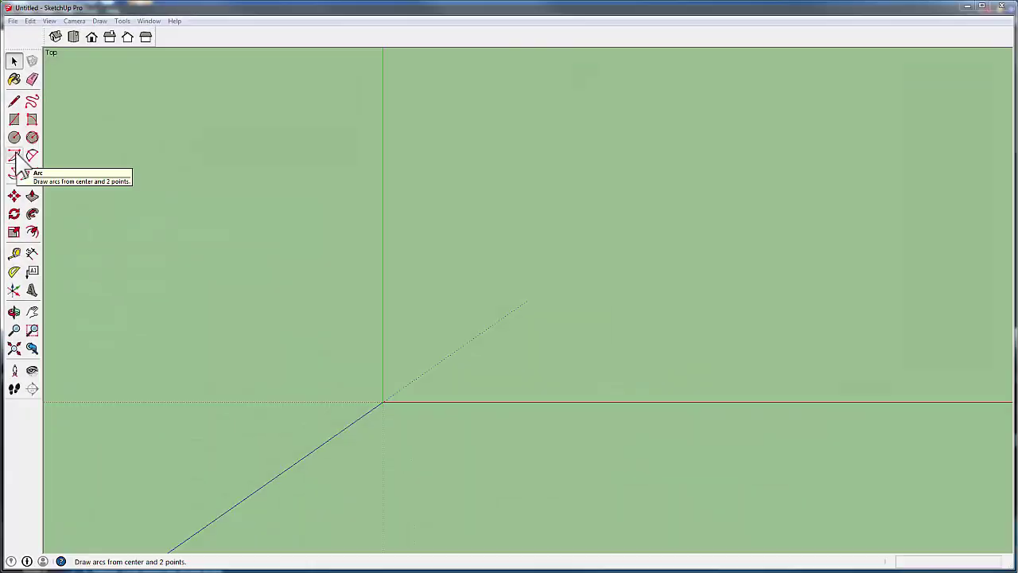
- Draw a center-point arc starting up-left of its centre and sweeping round to the right
left_click(85, 271)
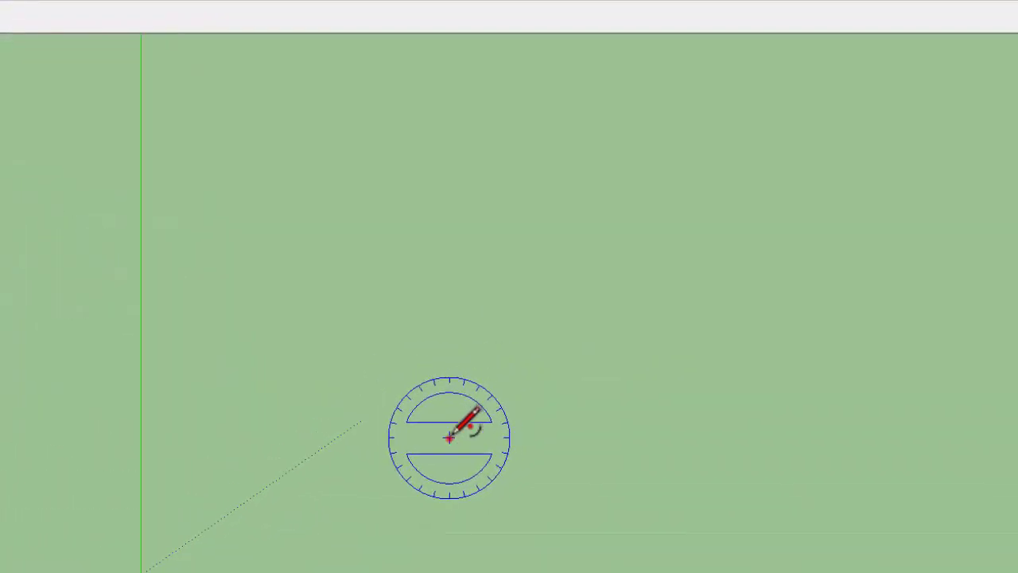
left_click(466, 423)
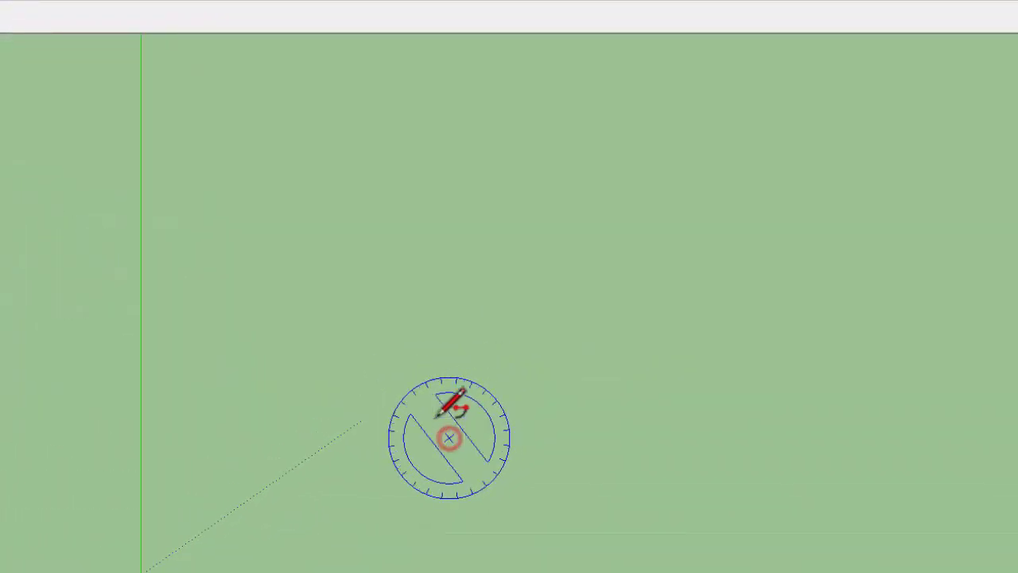
left_click(286, 285)
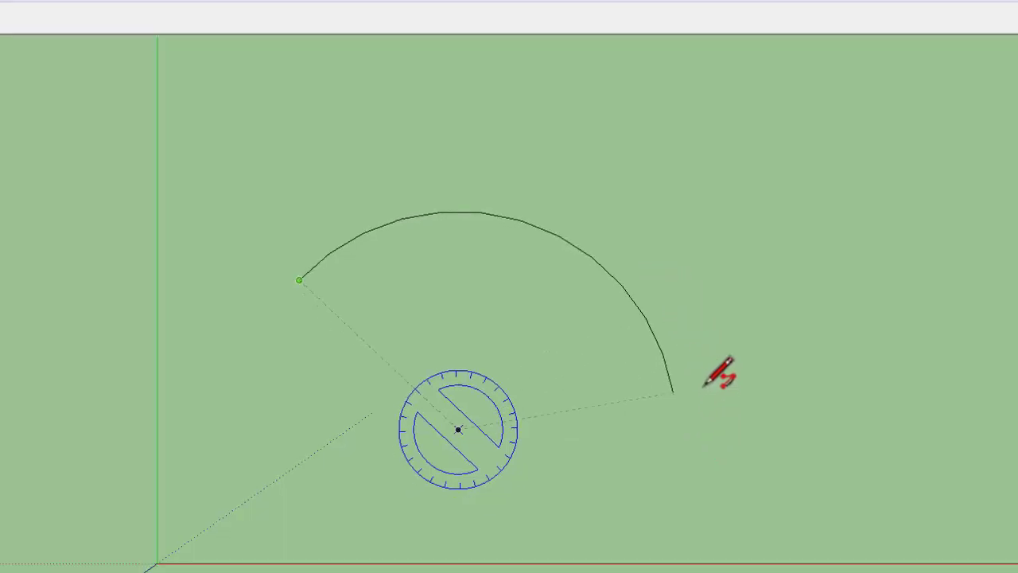
left_click(699, 392)
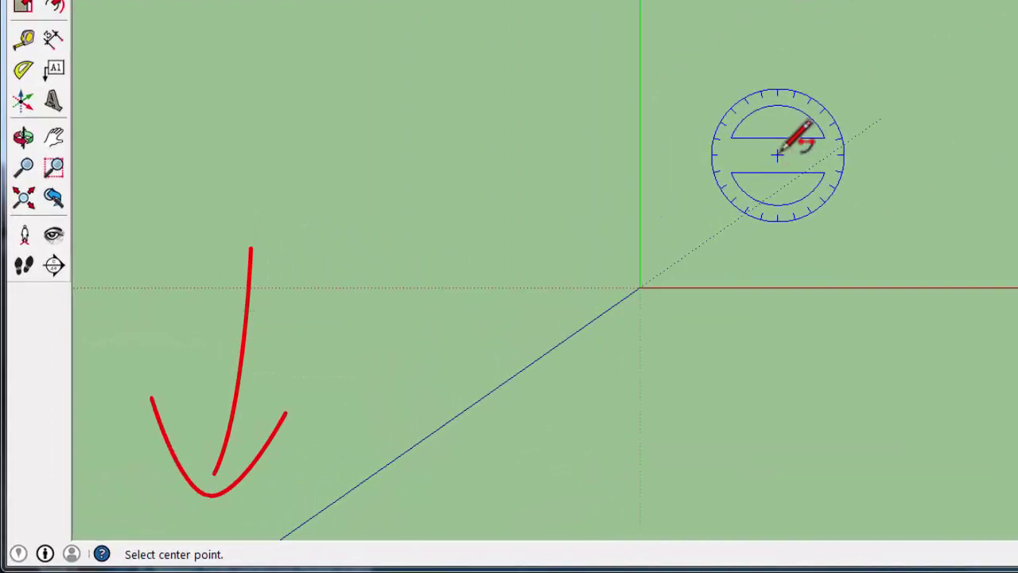
- Draw a second center-point arc from the green axis, then select and delete all arcs
left_click(777, 155)
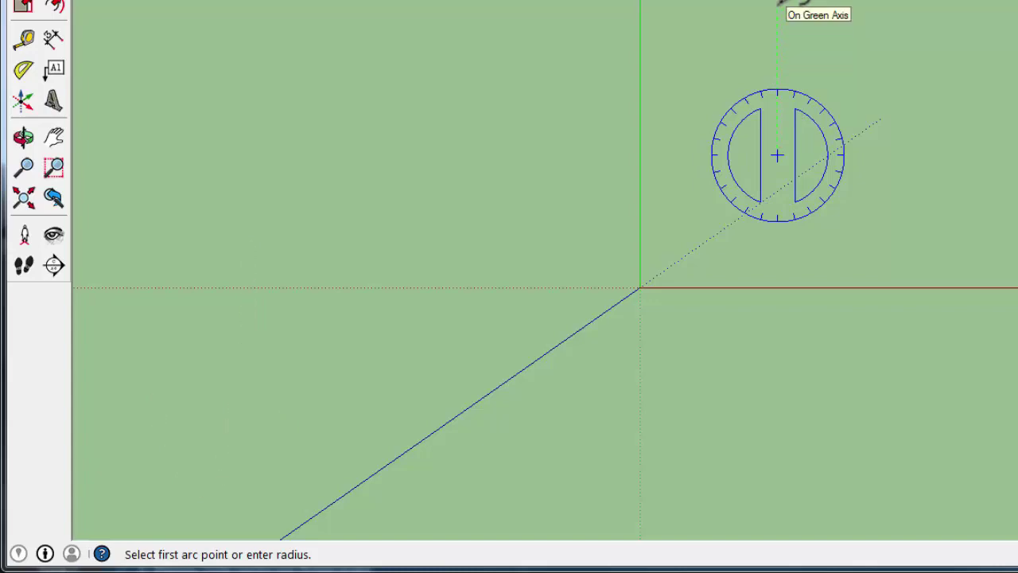
left_click(777, 25)
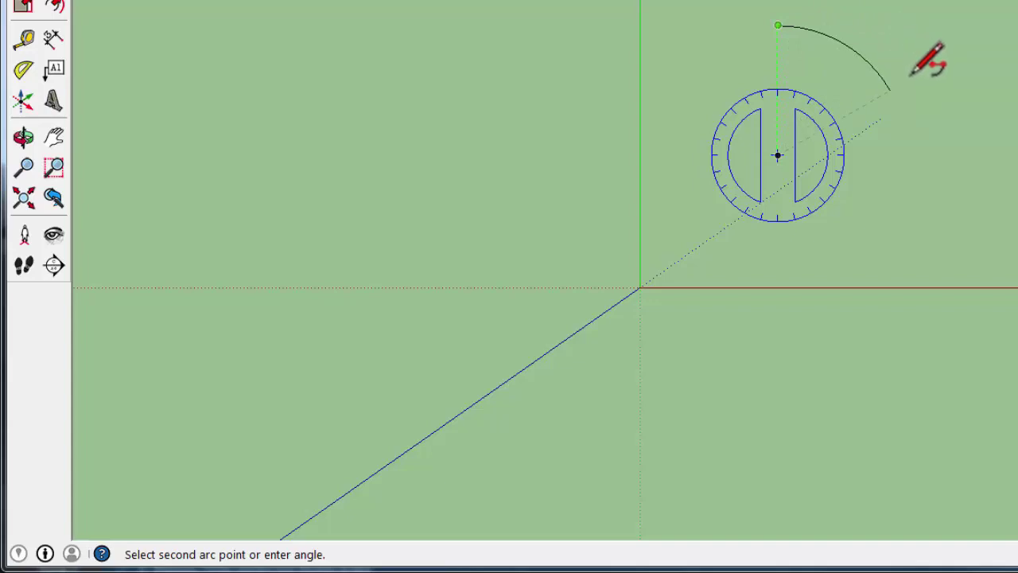
left_click(911, 73)
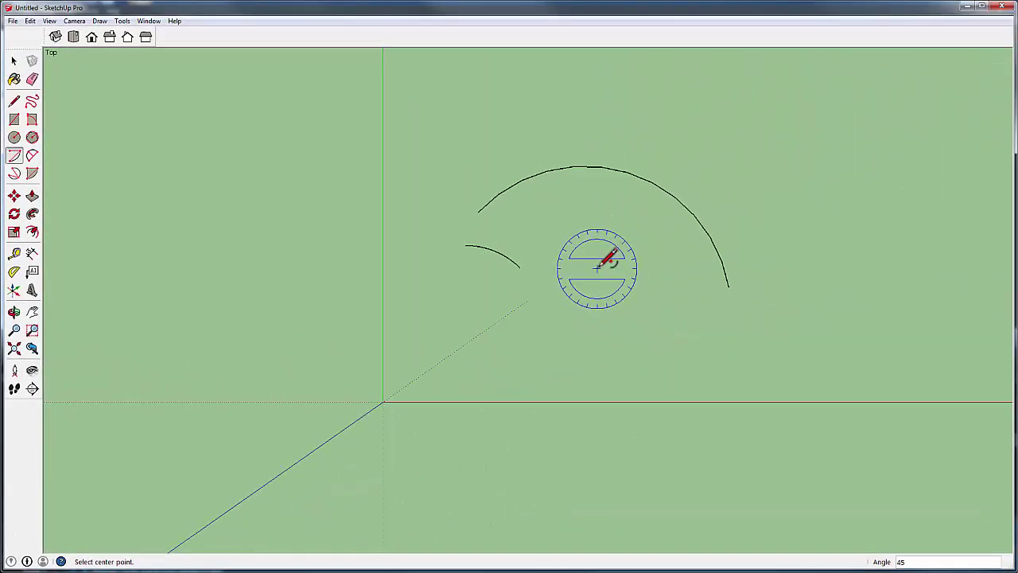
key("ctrl+a")
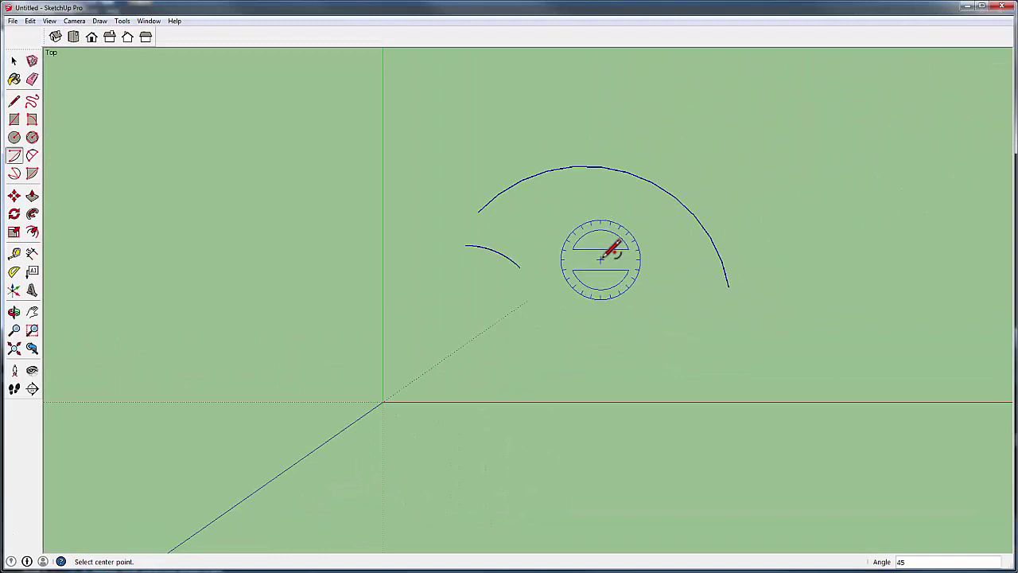
key("Delete")
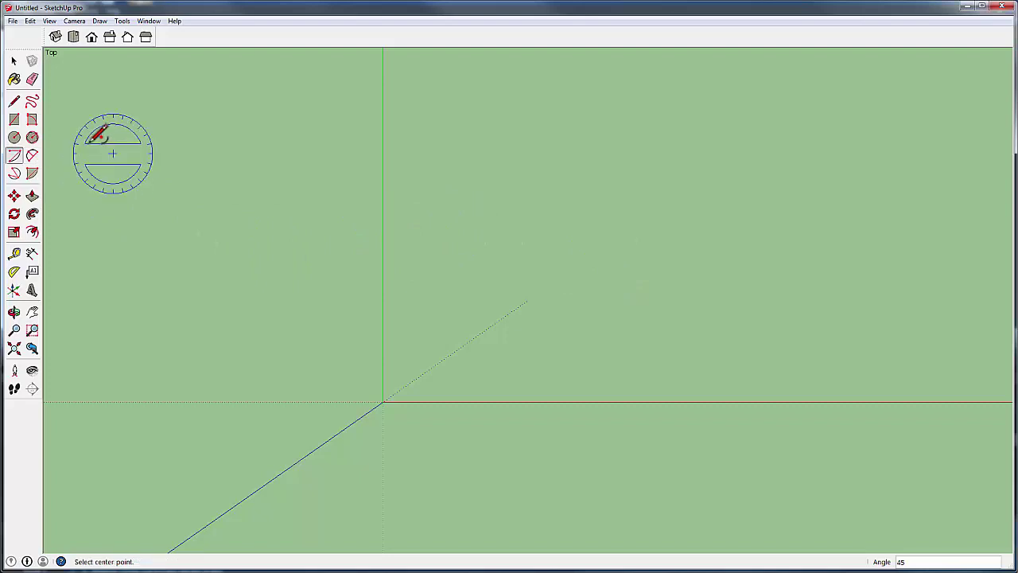
left_click(14, 119)
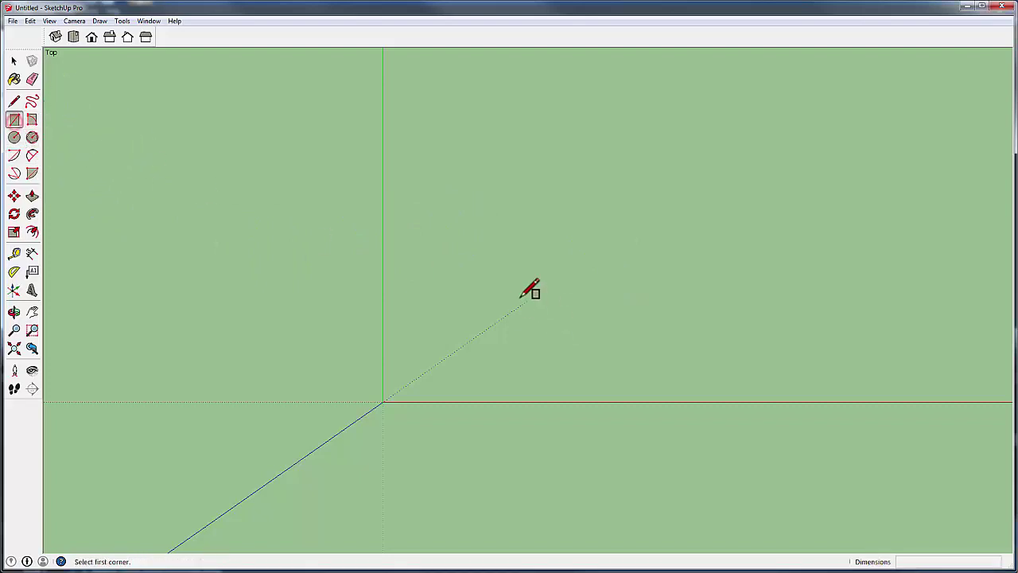
left_click(468, 253)
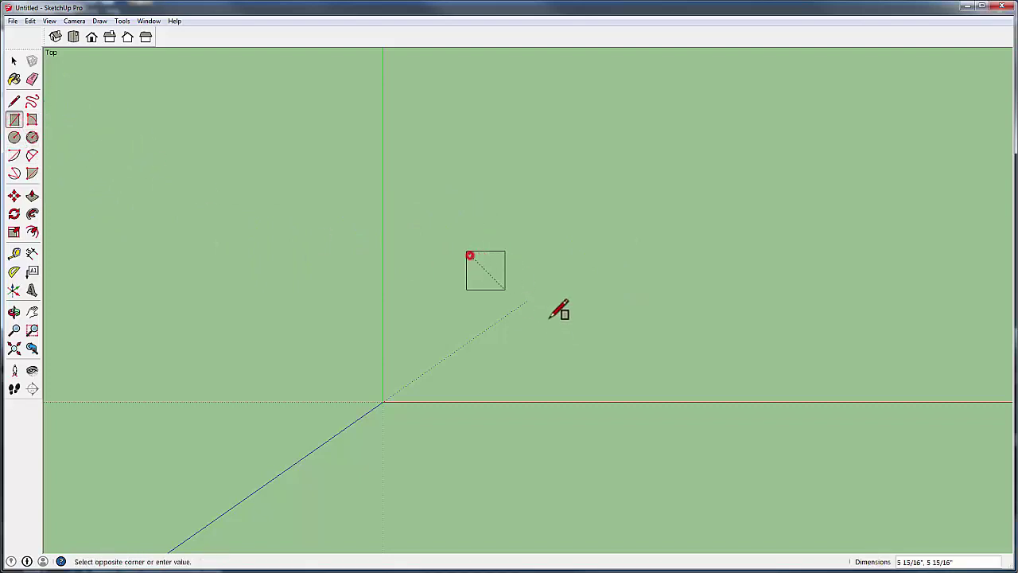
left_click(650, 375)
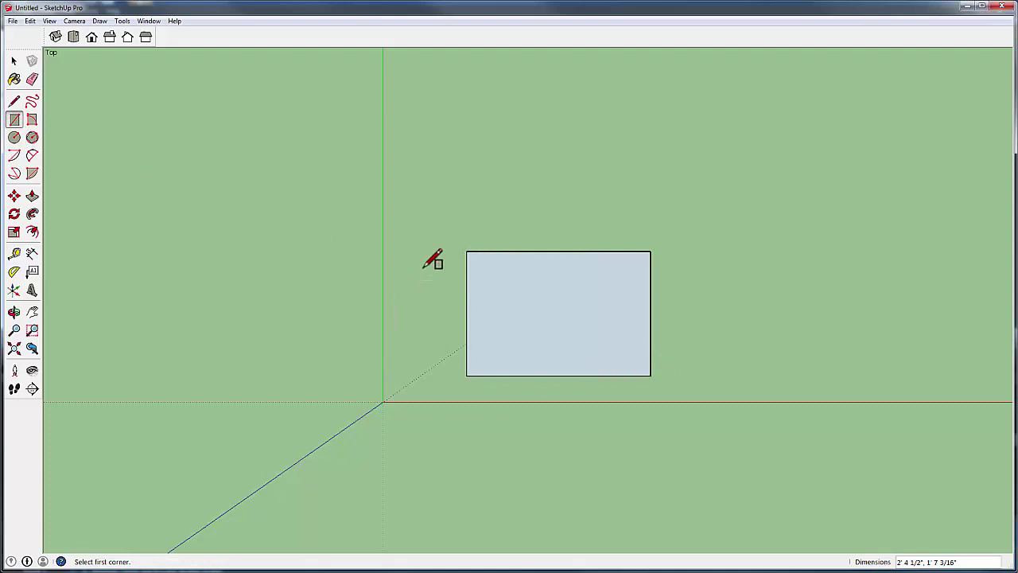
left_click(32, 156)
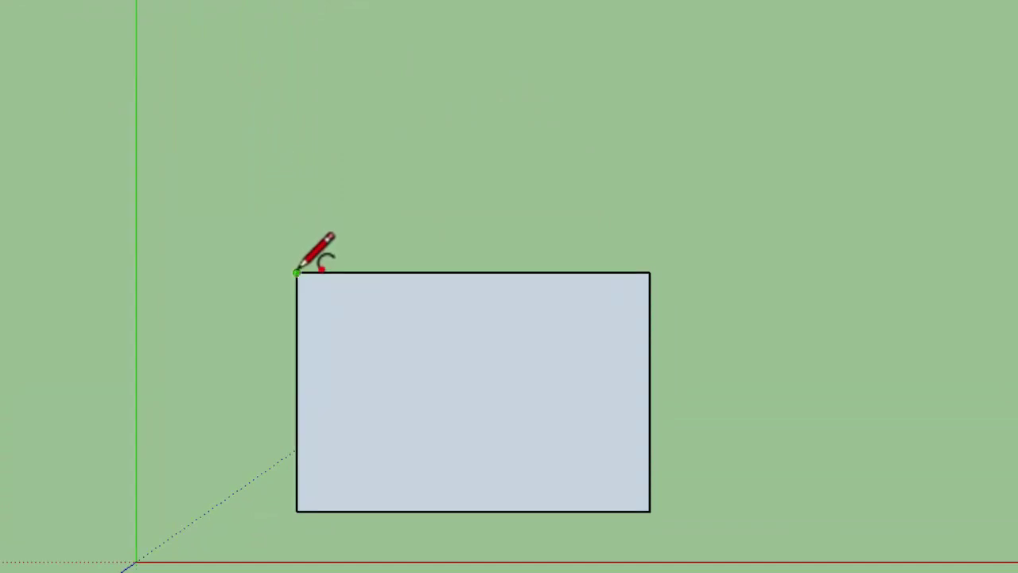
left_click(296, 273)
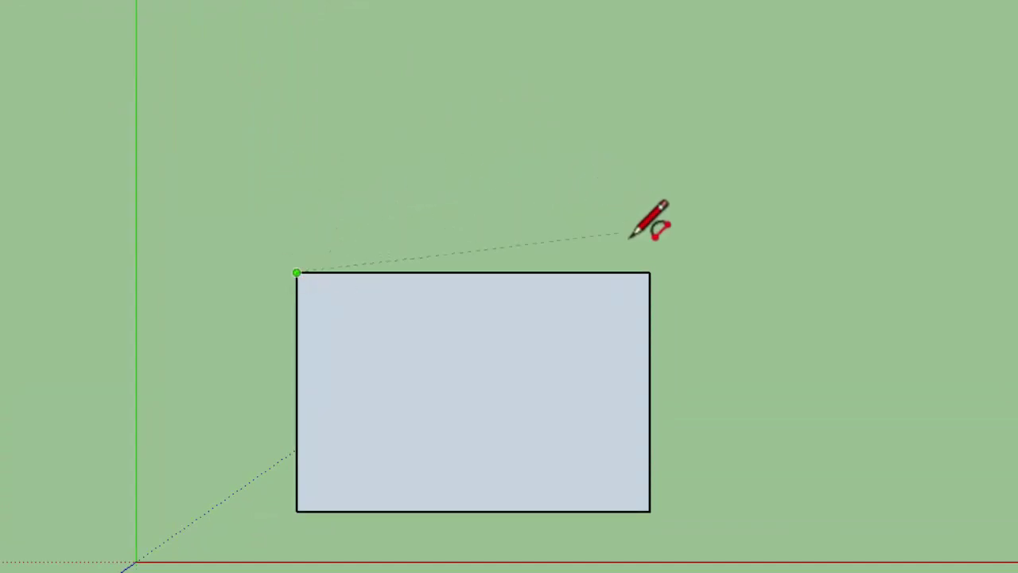
left_click(649, 272)
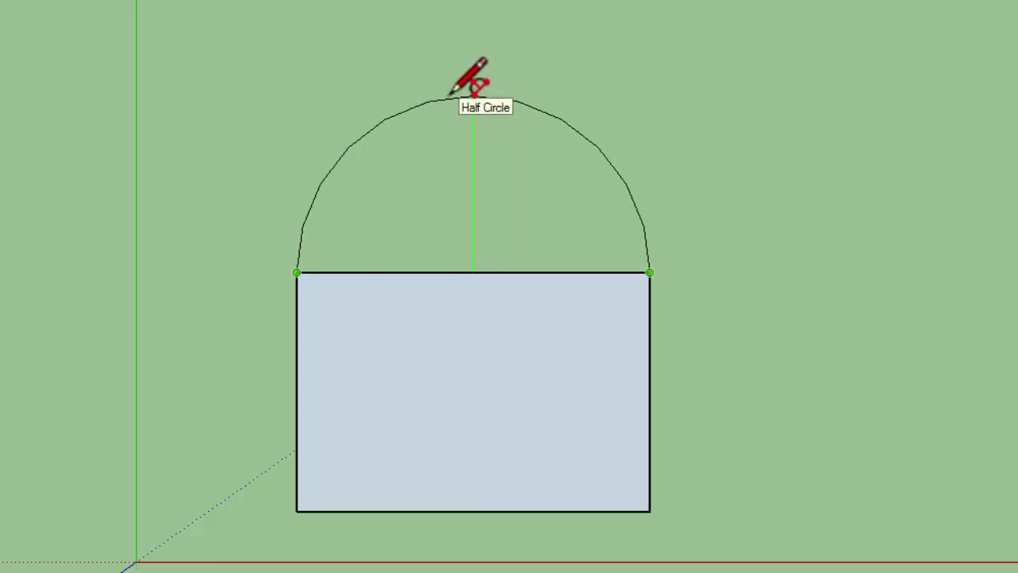
left_click(448, 97)
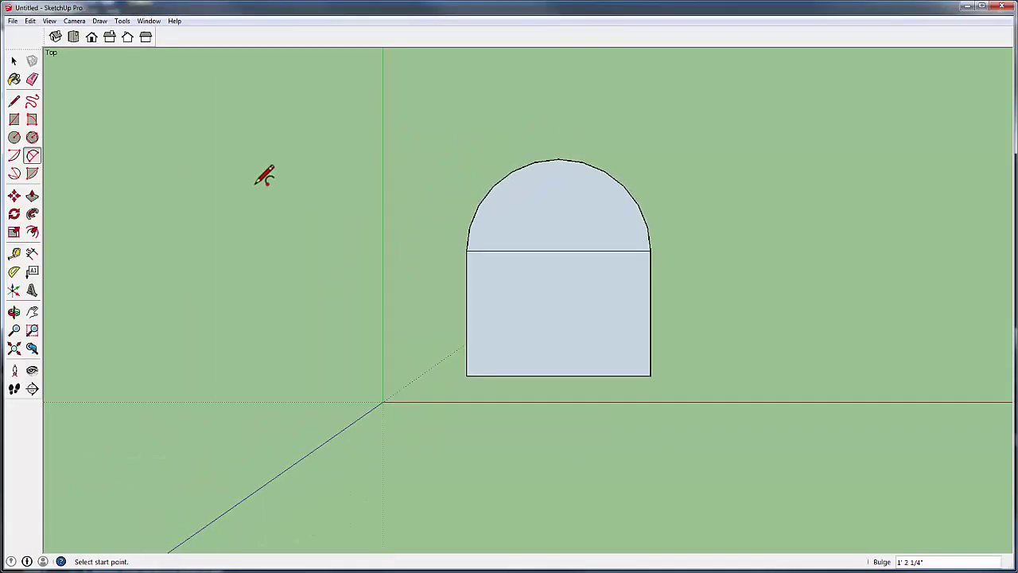
key("ctrl+a")
key("Delete")
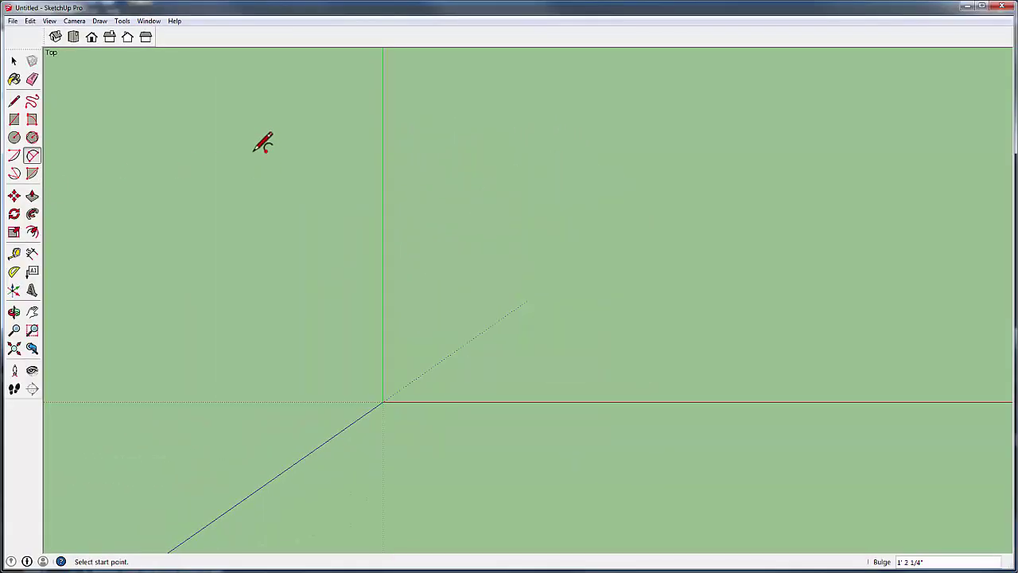
- Draw a large 2-point arc nearly closing into a circle, leaving a gap on the left, without dividing it
left_click(14, 174)
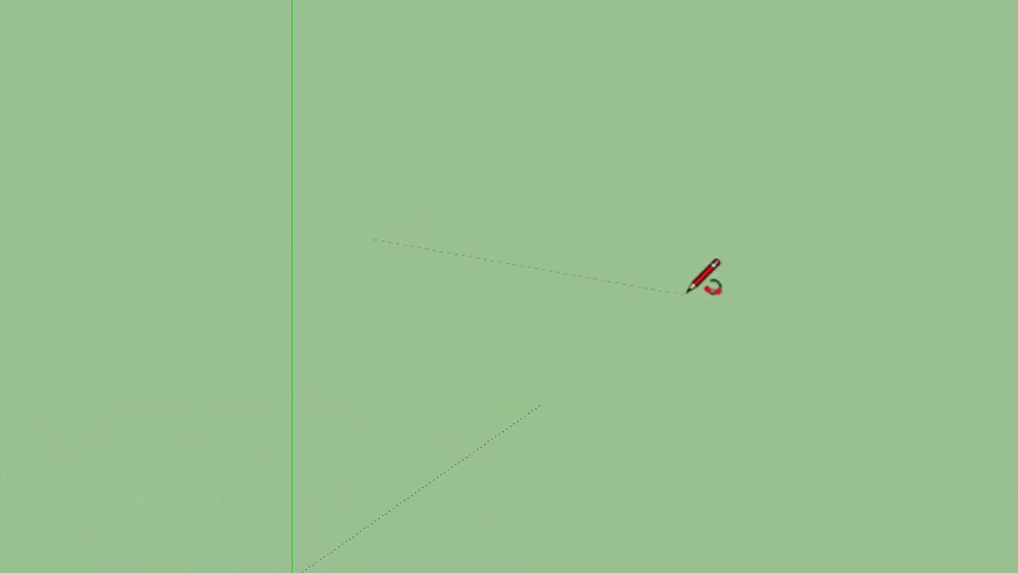
left_click(703, 295)
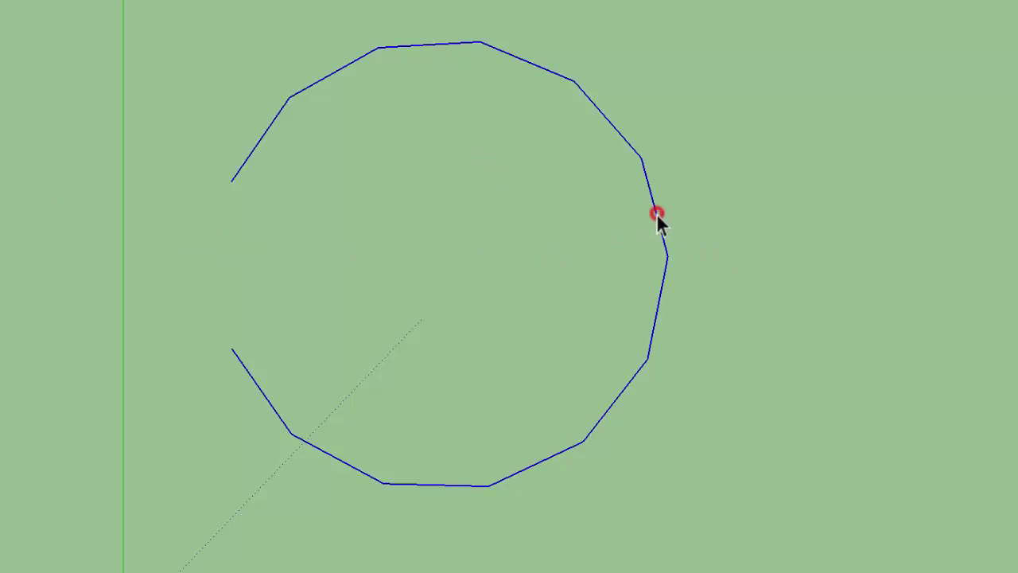
right_click(656, 213)
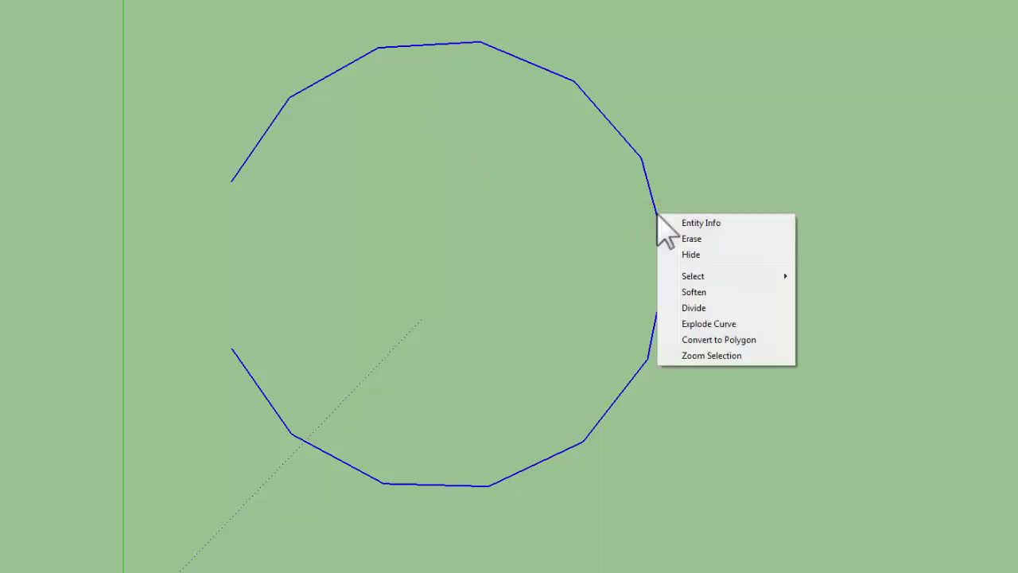
left_click(692, 307)
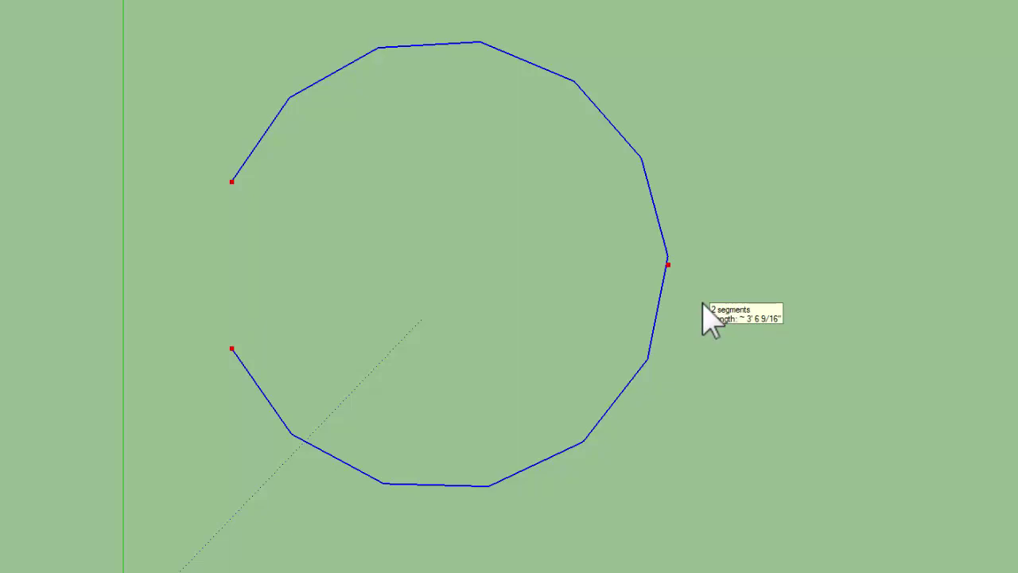
left_click(702, 304)
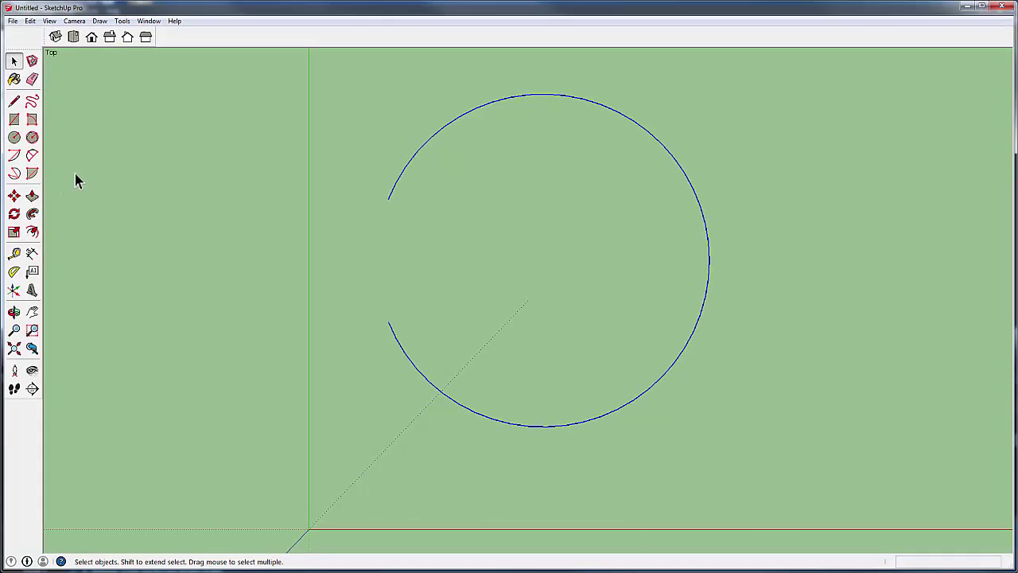
- Delete the open arc and draw a filled pie wedge spanning about 84.5°
key("Delete")
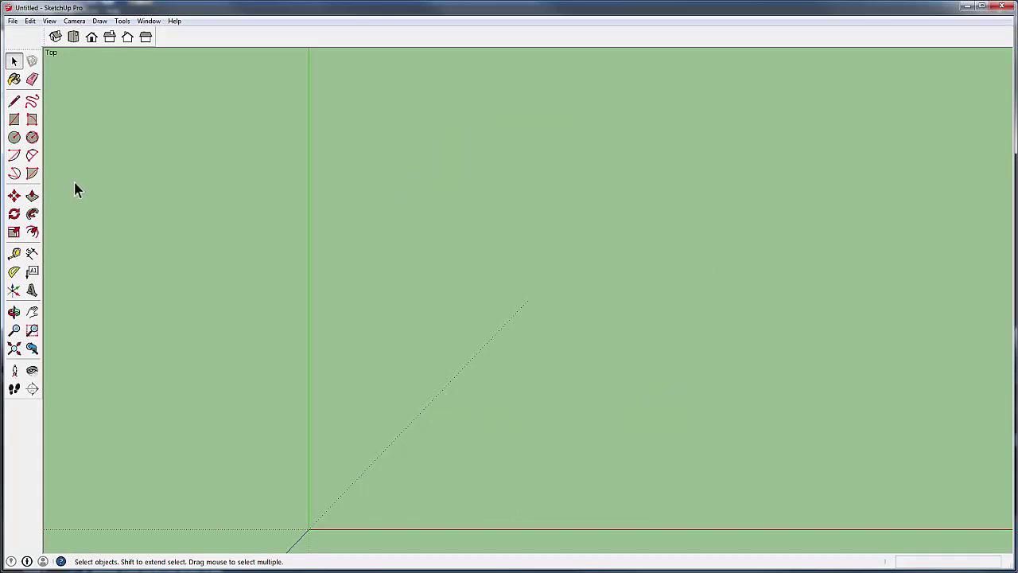
left_click(32, 179)
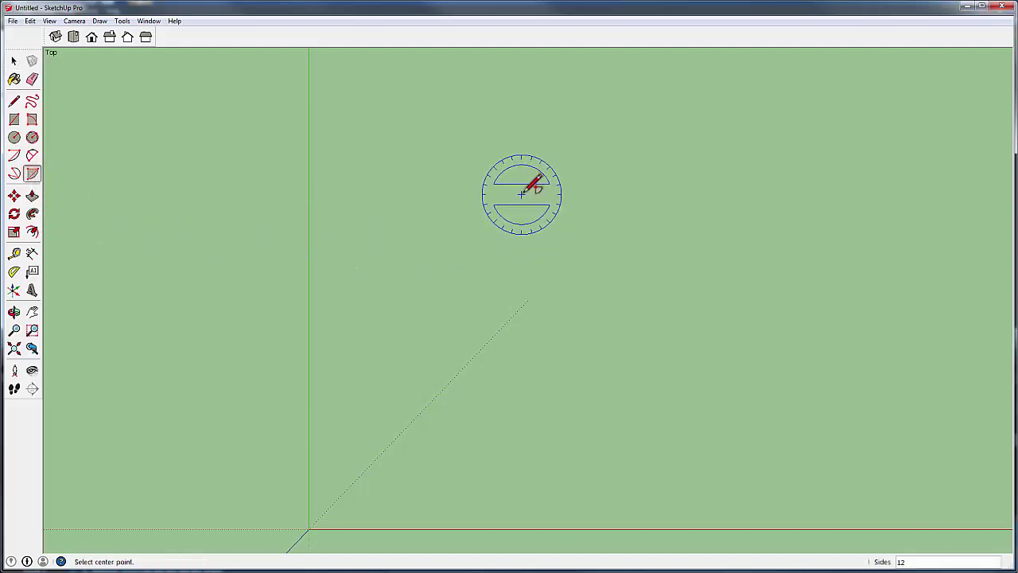
left_click(522, 191)
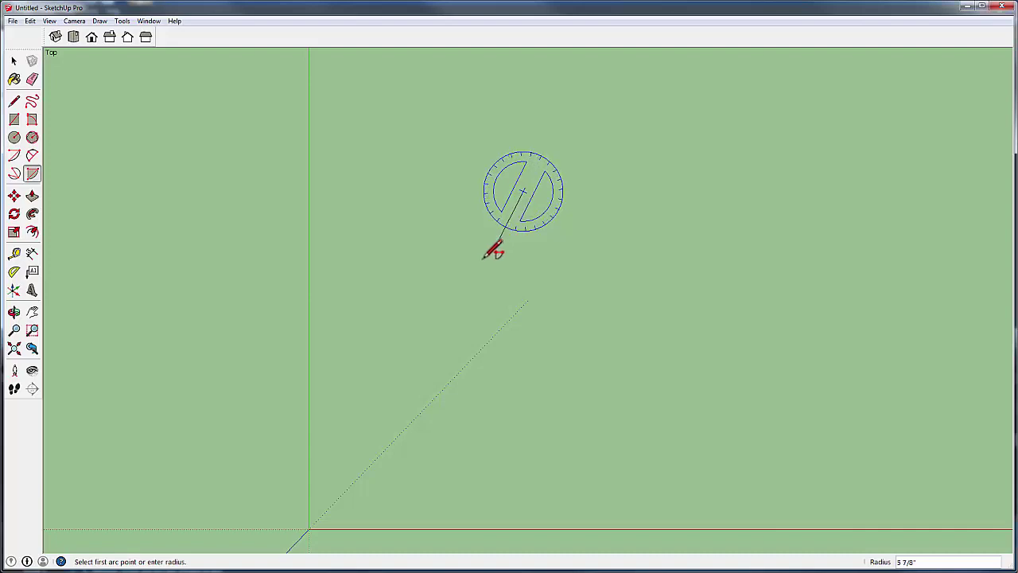
left_click(410, 352)
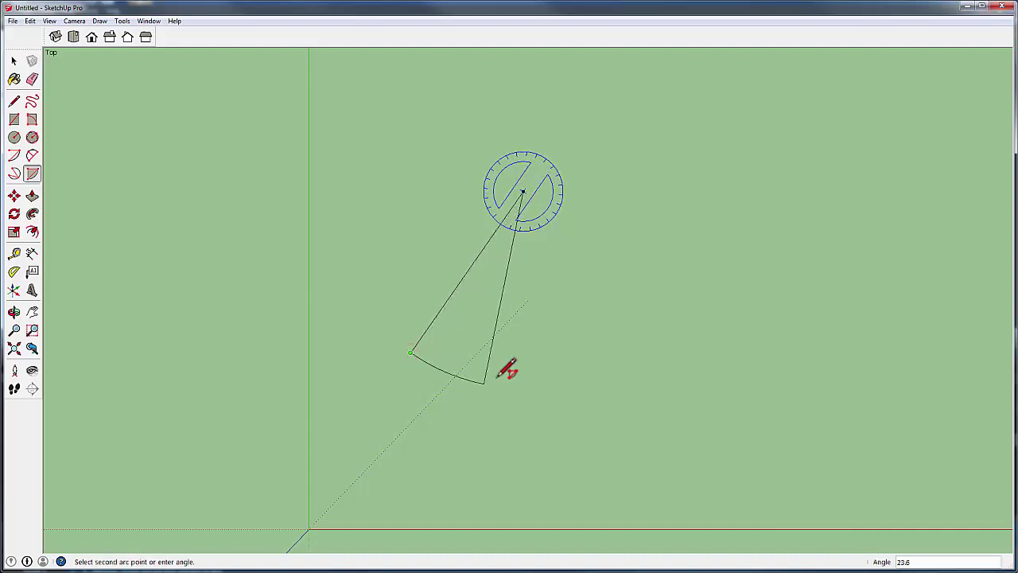
left_click(709, 347)
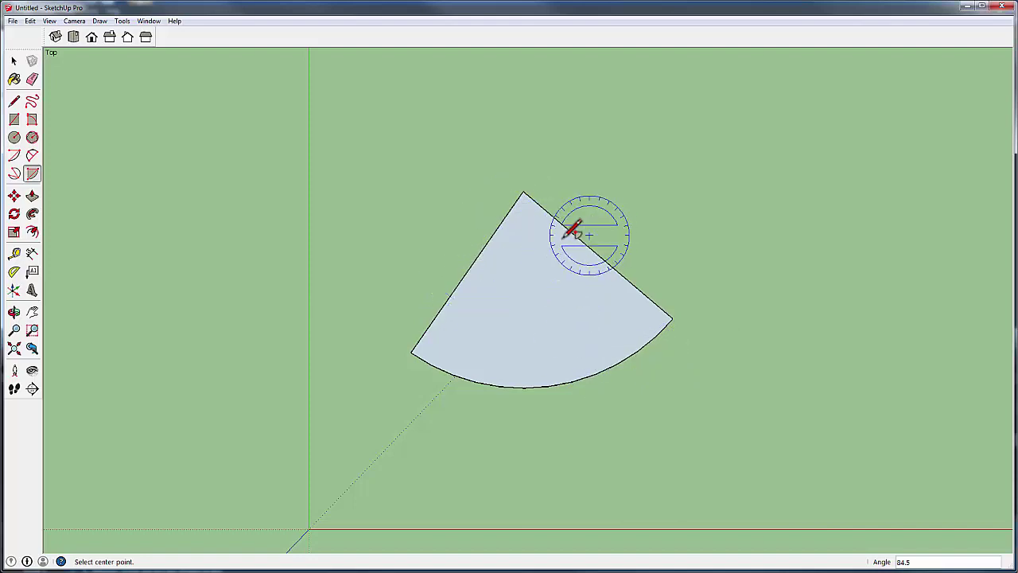
left_click(15, 155)
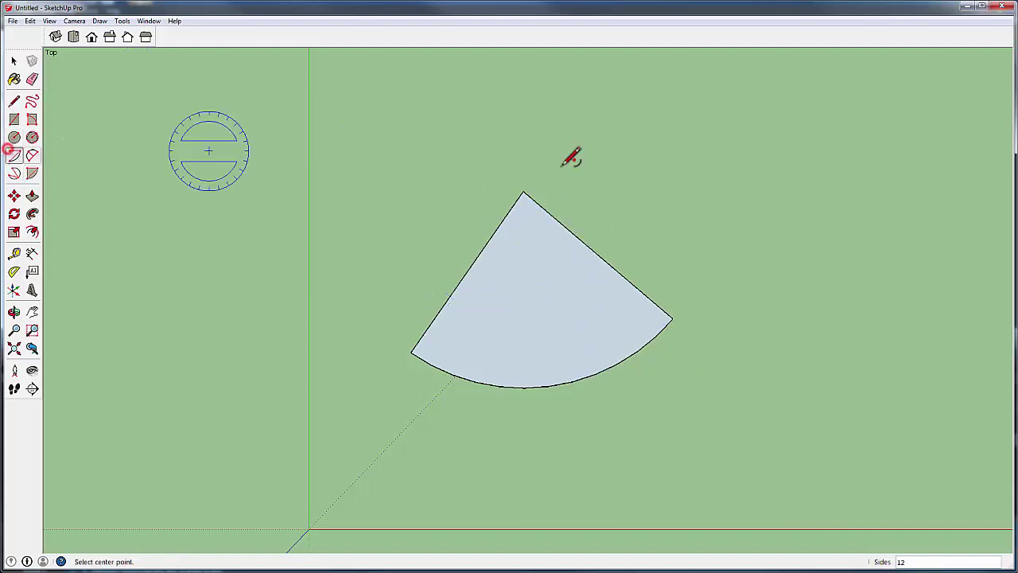
- Draw a center-point arc to the right of the first wedge
left_click(833, 167)
left_click(728, 264)
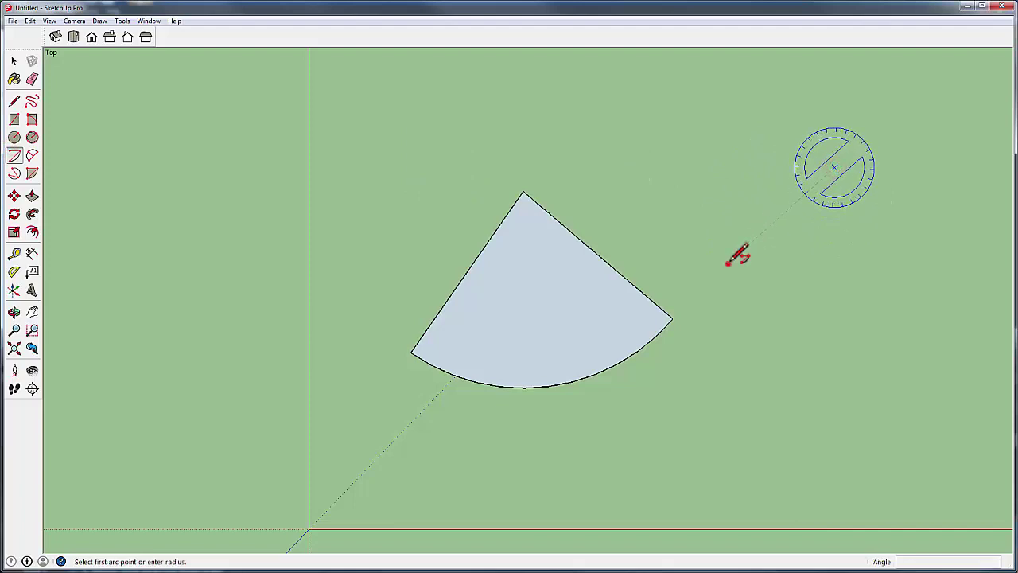
left_click(942, 267)
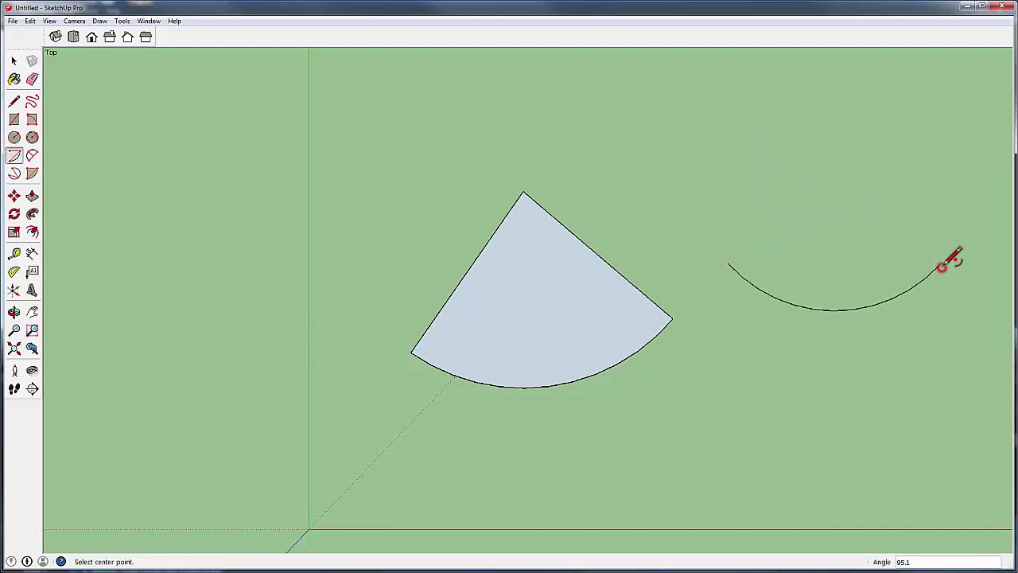
- Close the arc into a filled wedge with lines from its left endpoint to the center and right endpoint
left_click(14, 101)
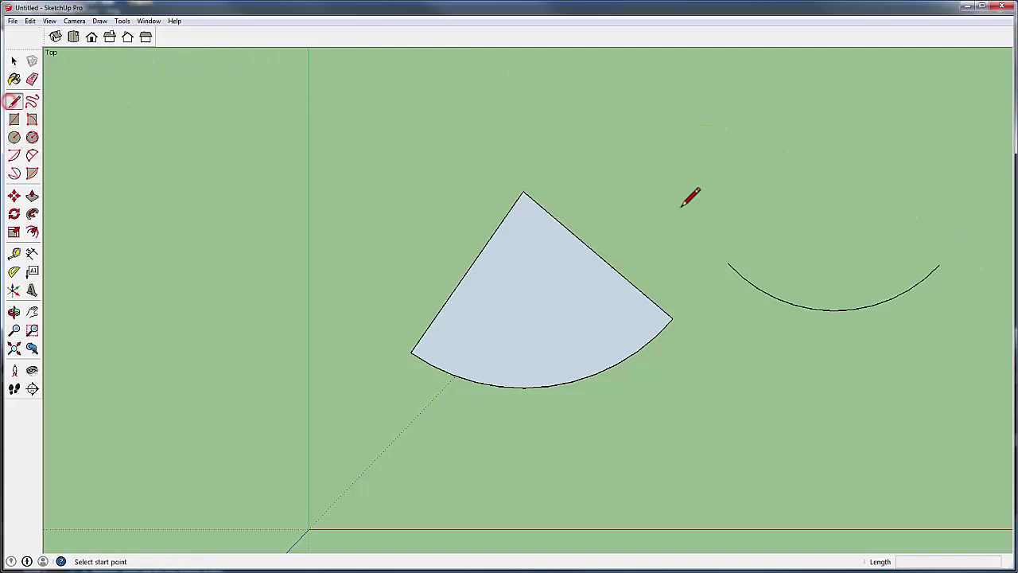
left_click(729, 264)
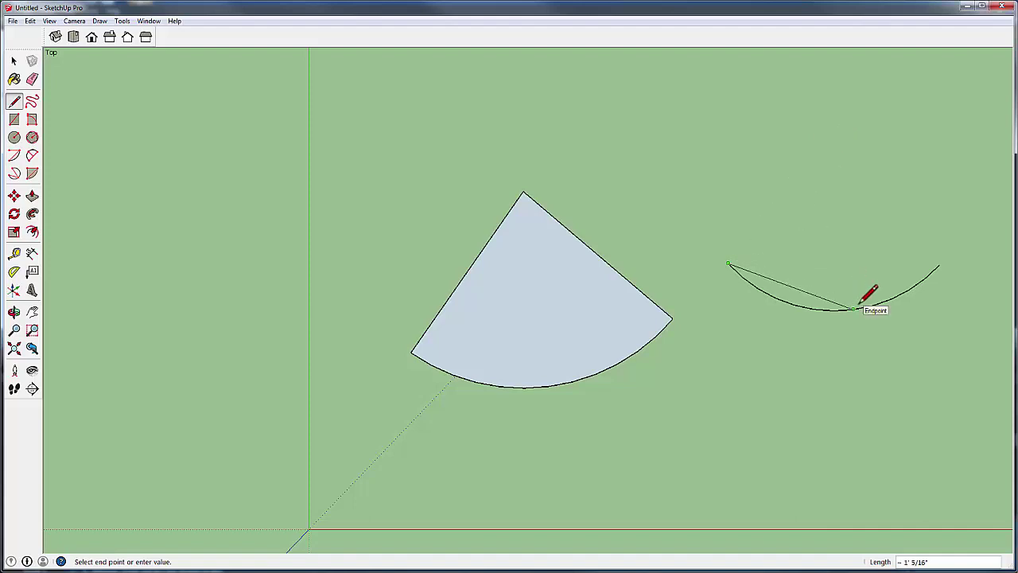
left_click(834, 167)
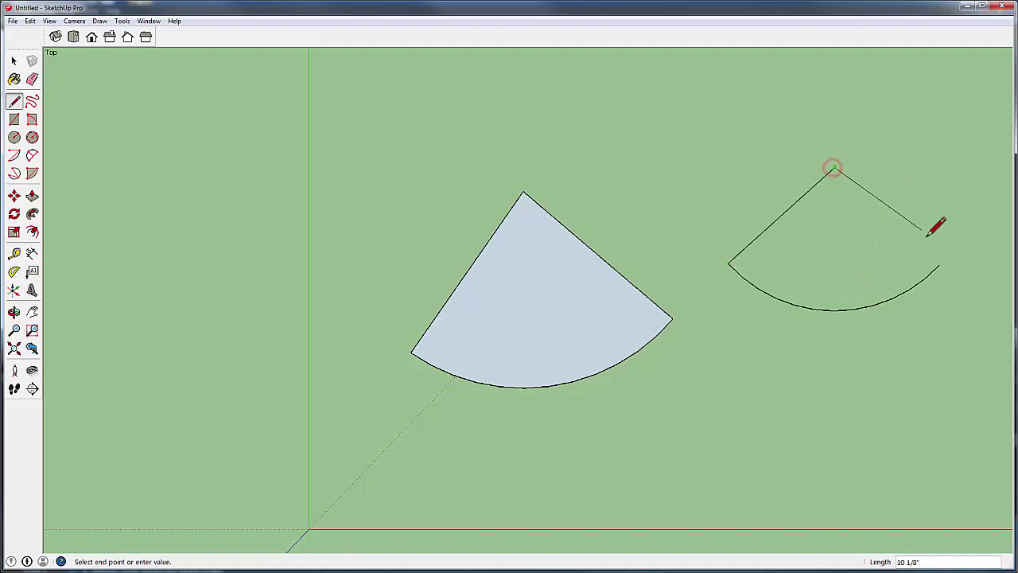
left_click(939, 263)
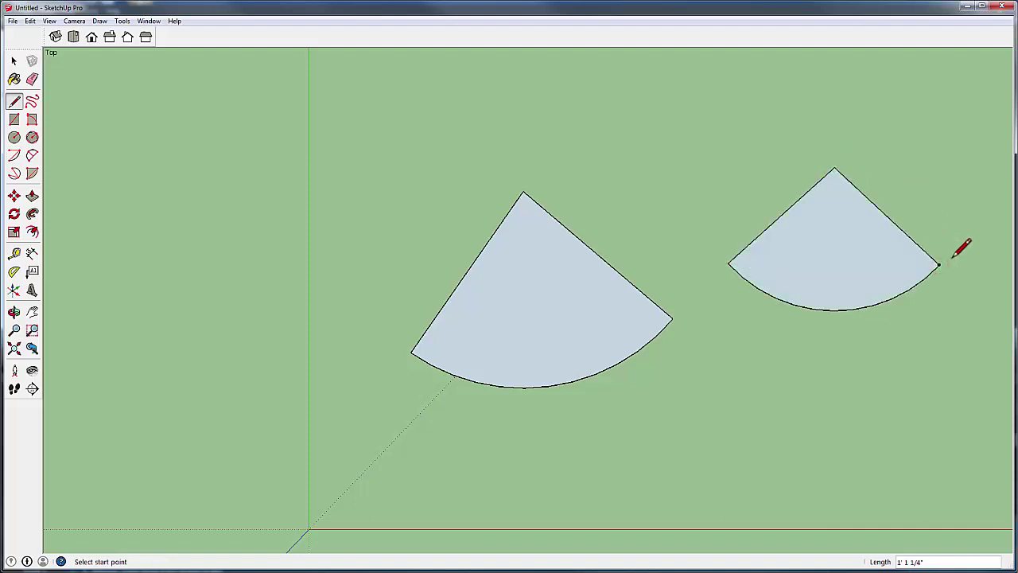